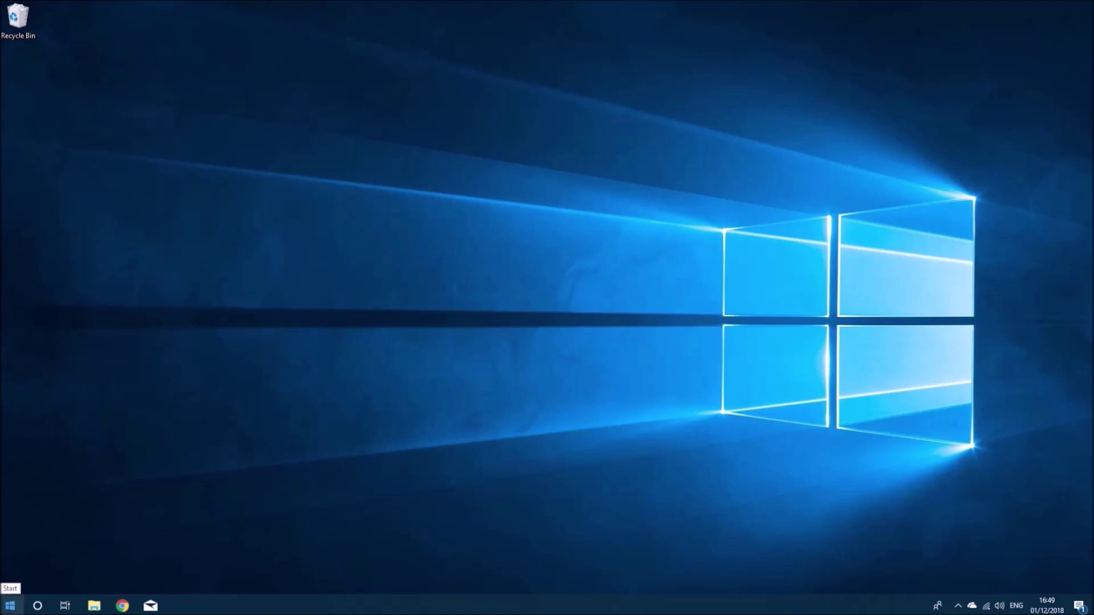
- Check the Crucial drive's current Hardware IDs in Device Manager's Details tab
right_click(10, 605)
click(48, 373)
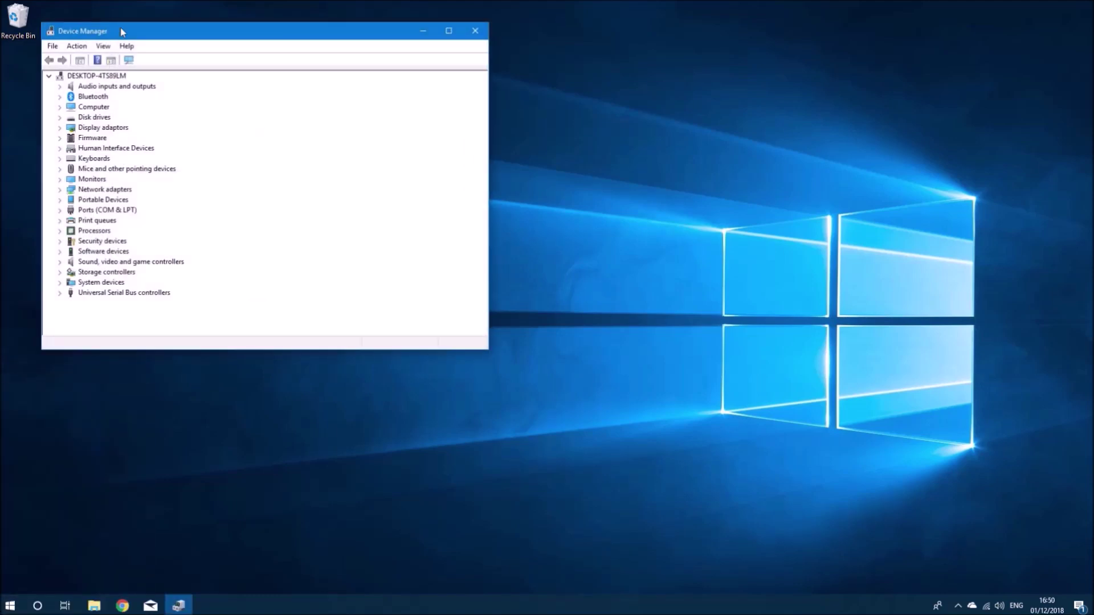
double_click(122, 32)
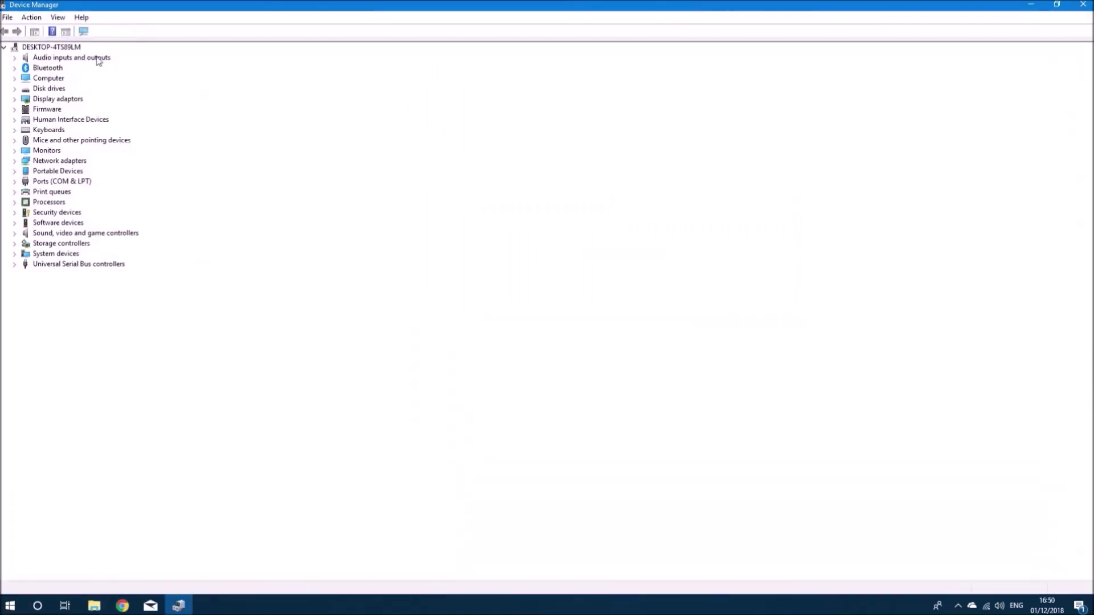
click(15, 89)
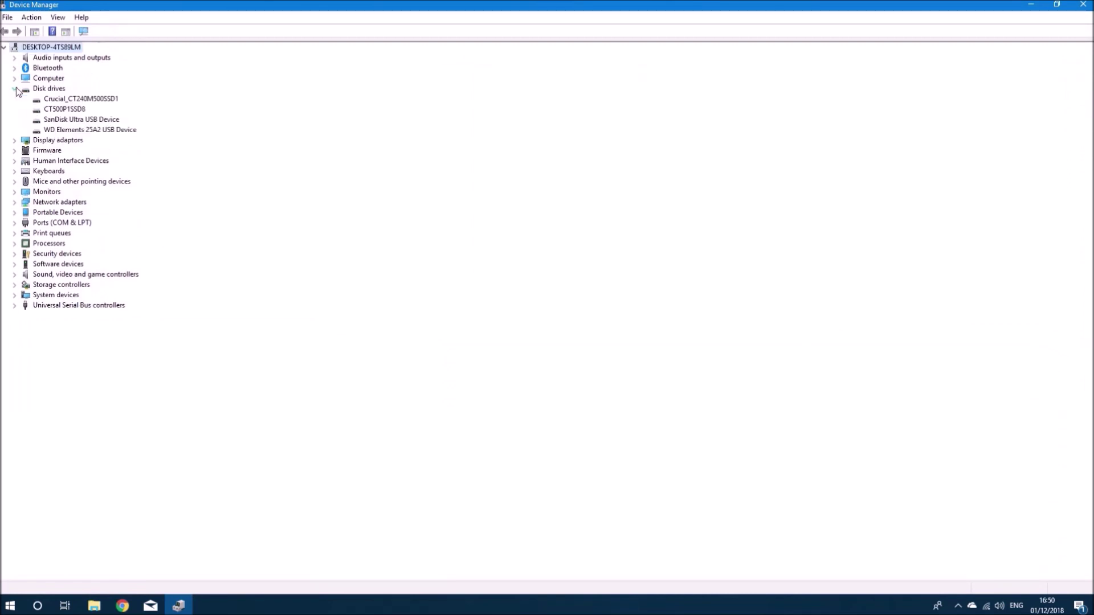
right_click(118, 99)
click(162, 161)
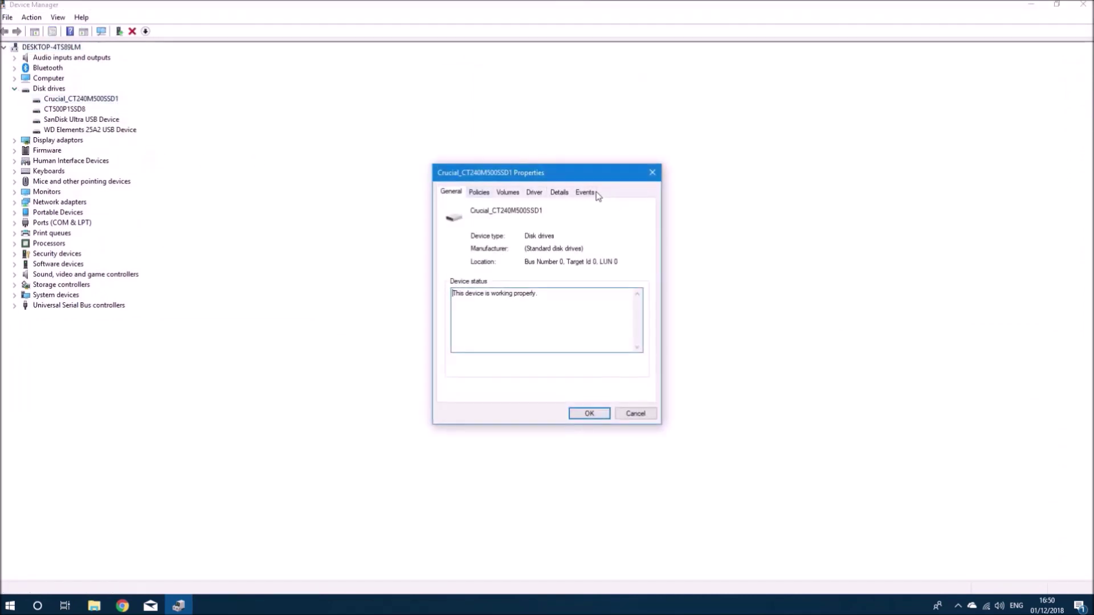
click(561, 192)
click(554, 247)
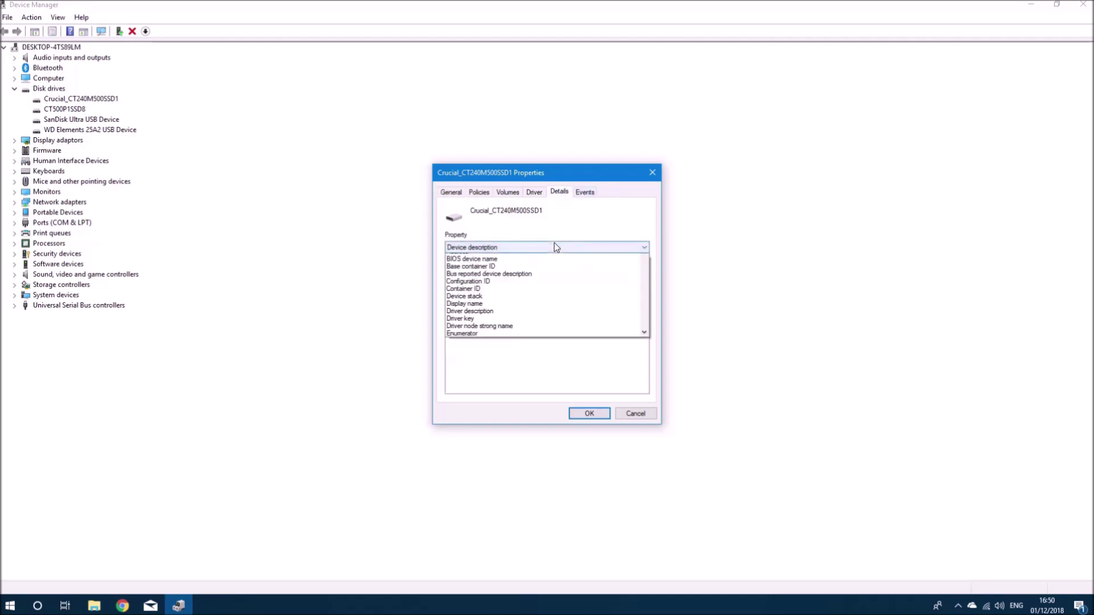
click(553, 270)
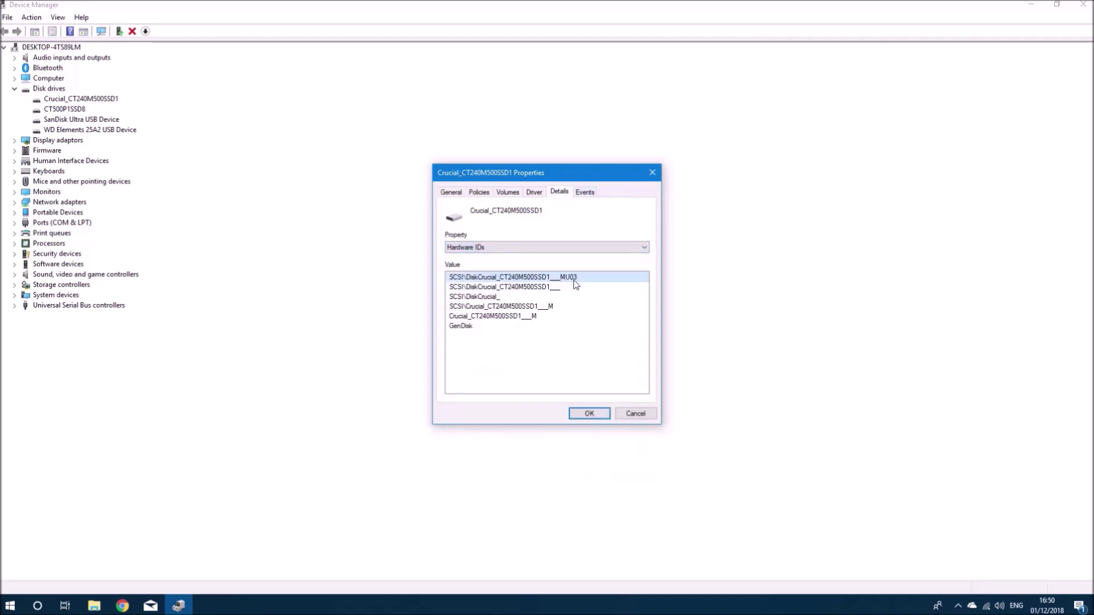
click(589, 413)
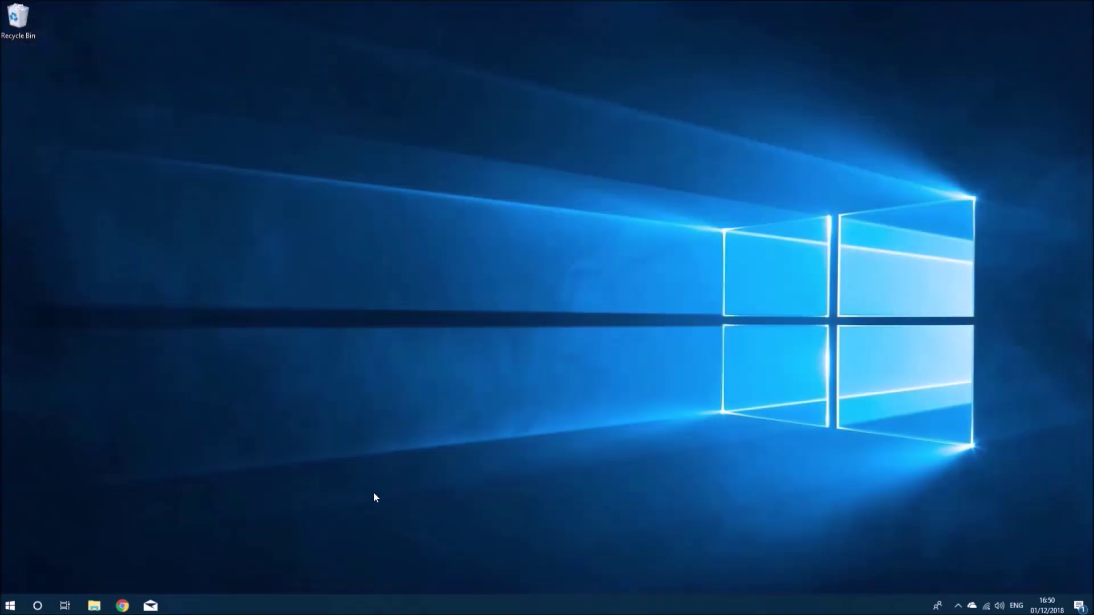
- Search 'crucial firmware' and open Crucial's SSD firmware page on the UK site, accepting cookies
click(122, 606)
text(cr)
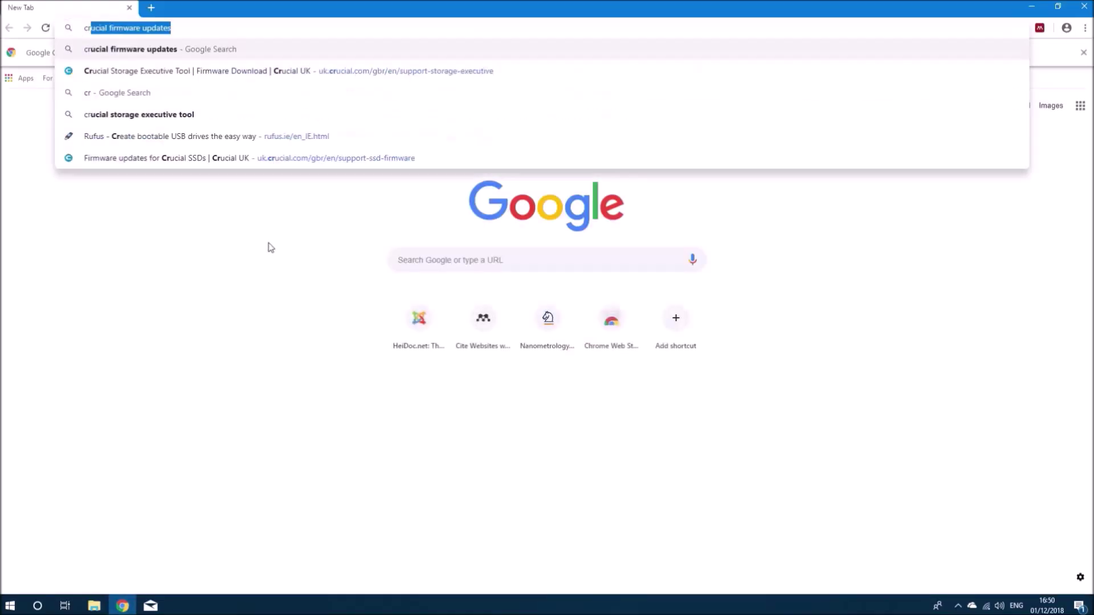
text(ucial firmware)
key(Return)
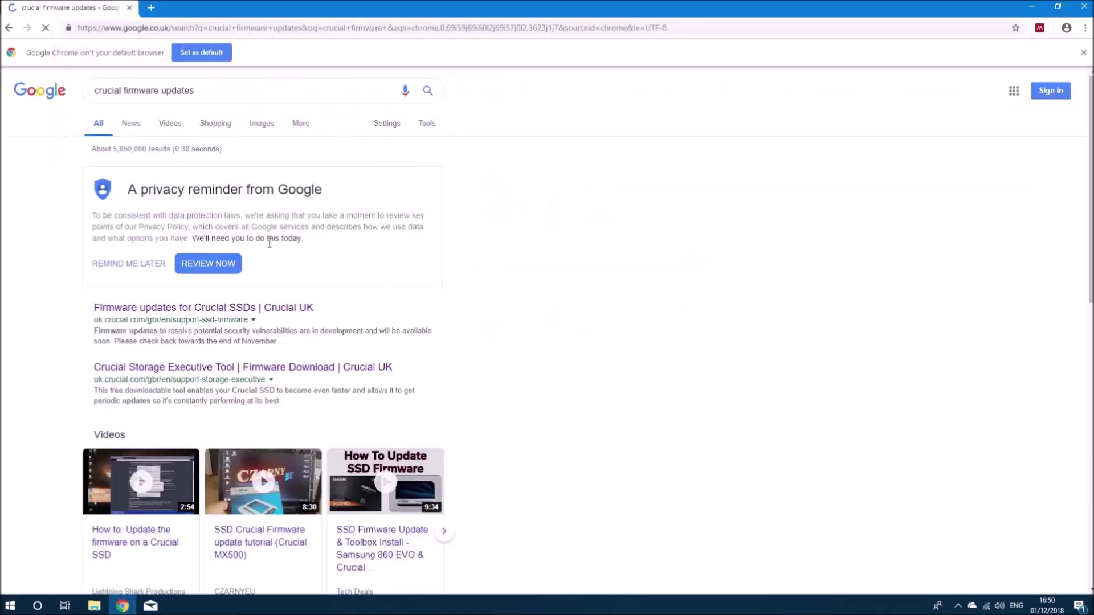
click(229, 311)
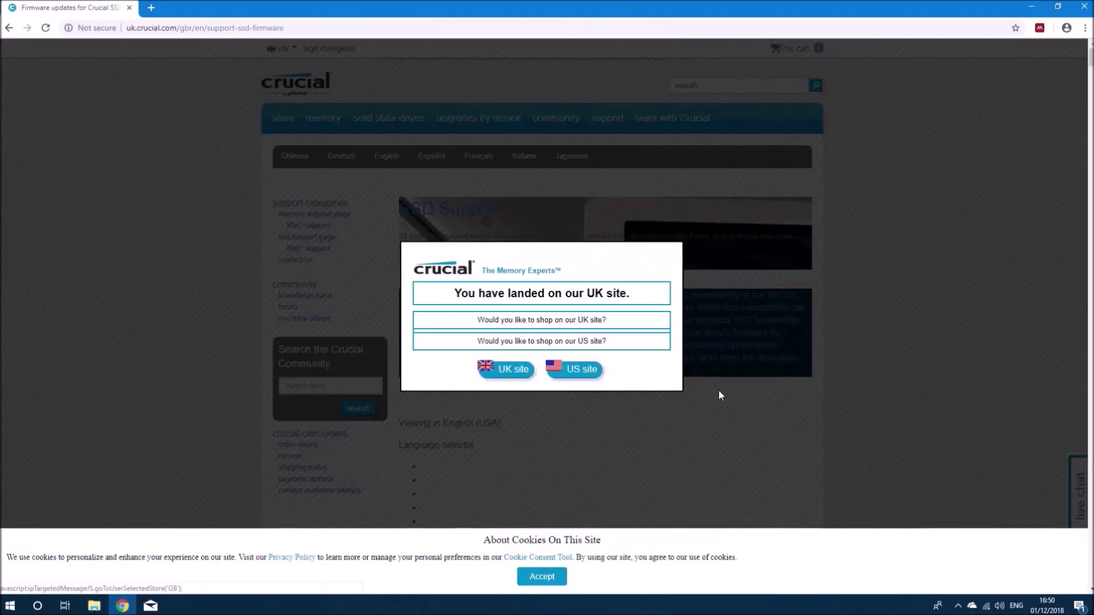
click(521, 373)
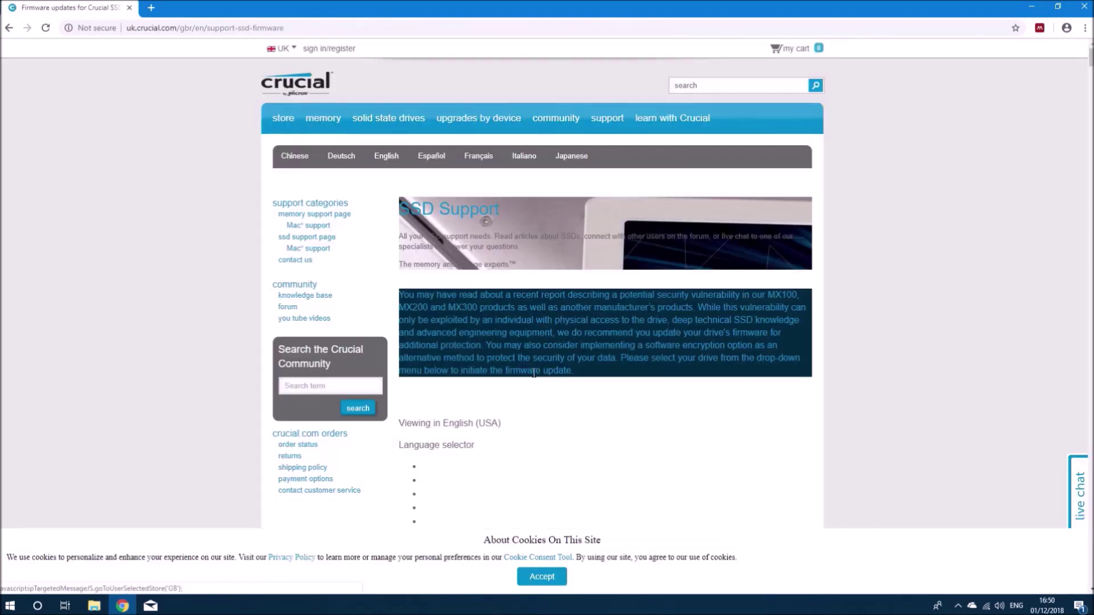
click(543, 577)
scroll(641, 512, down, 3)
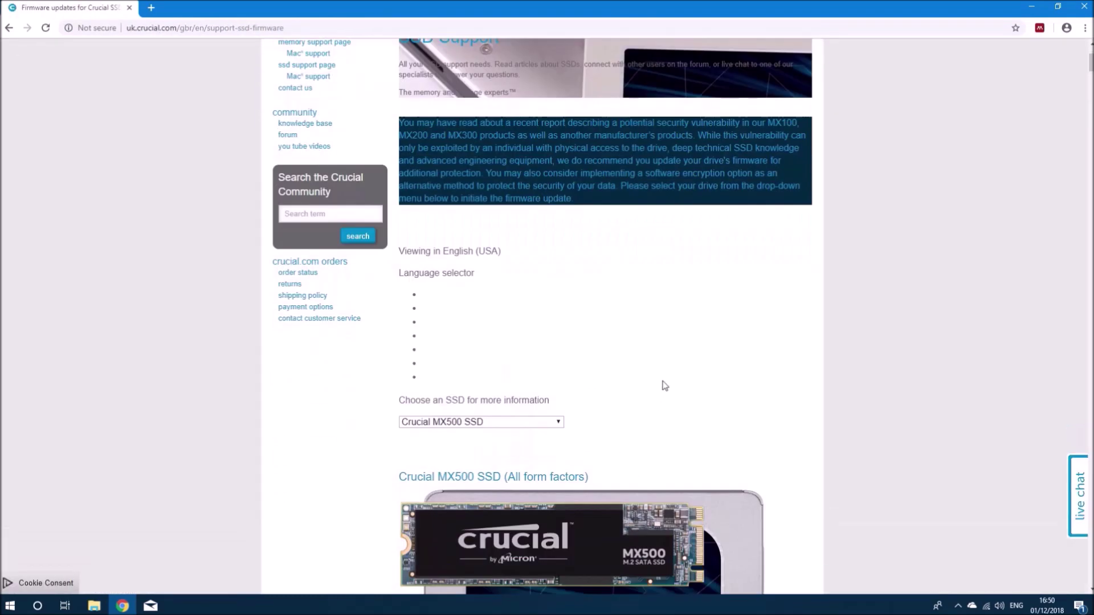
- Find m500 on the page and download the MU05 Manual Boot File
key(ctrl+f)
text(m500)
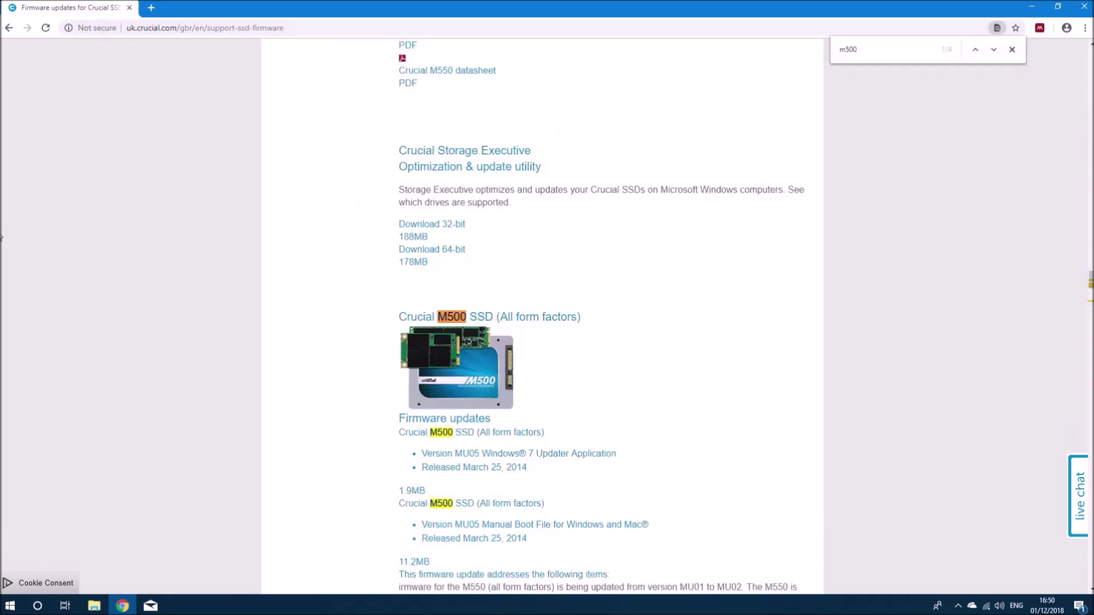
scroll(573, 461, down, 2)
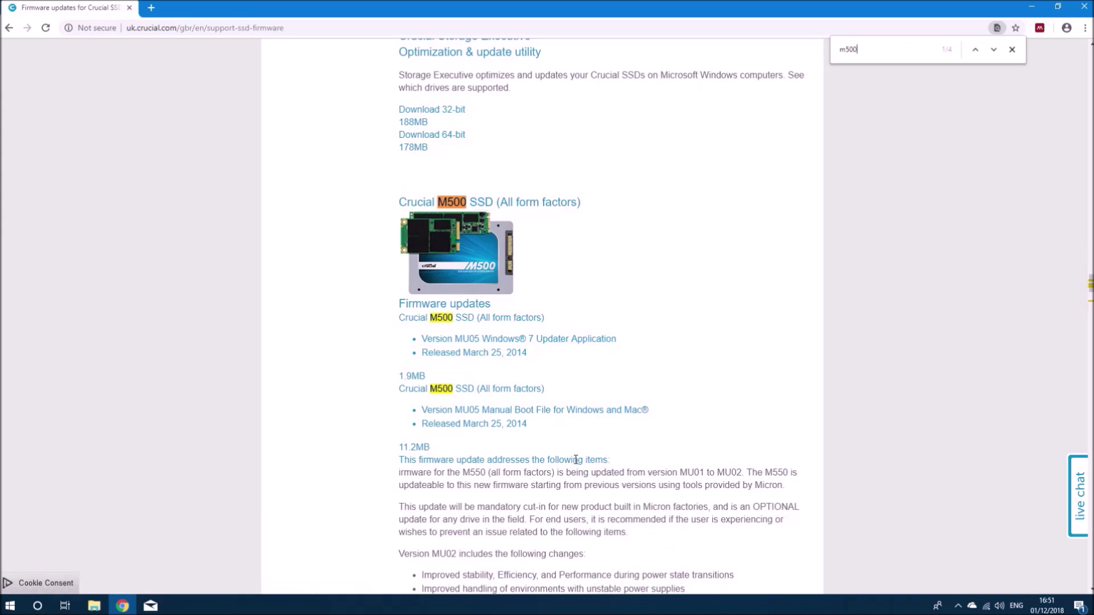
click(555, 422)
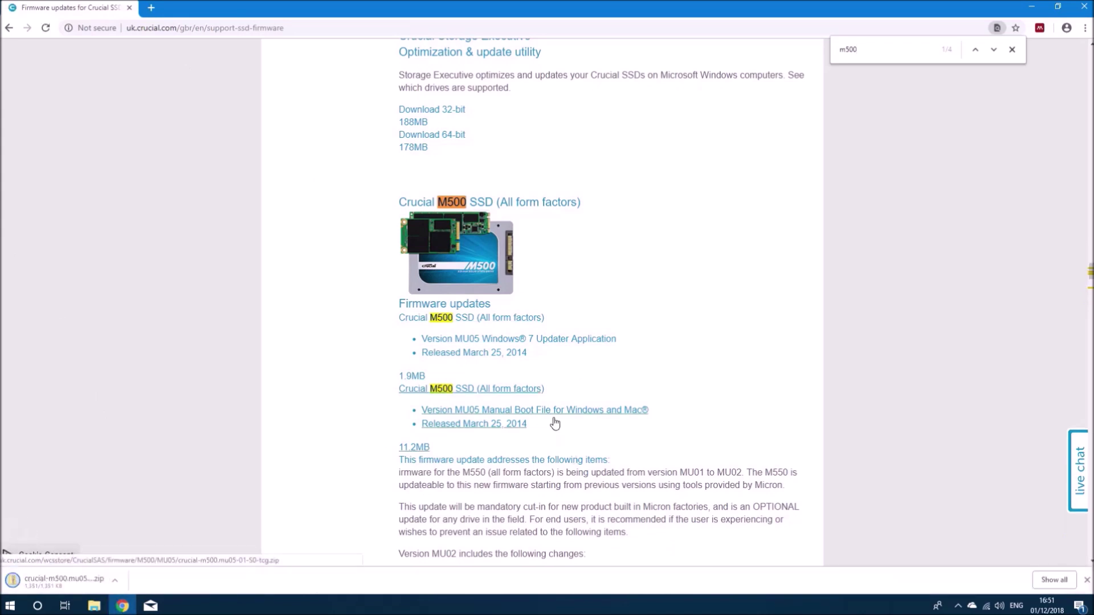
- Show the downloaded zip in Downloads and extract crucial-m500.mu05-01-50-tcg to its suggested folder
right_click(57, 580)
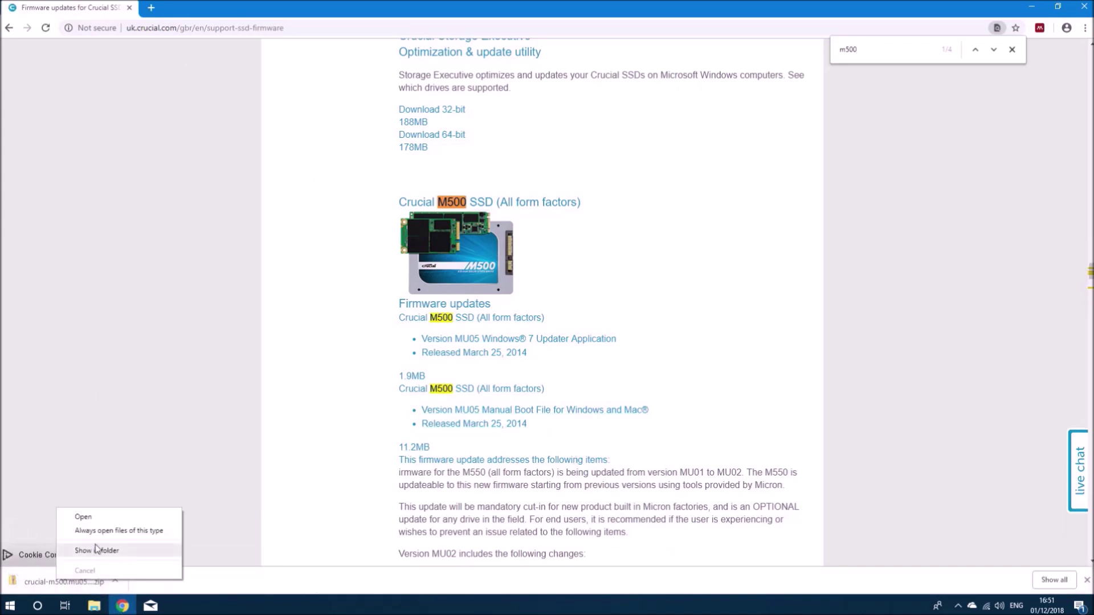
click(96, 550)
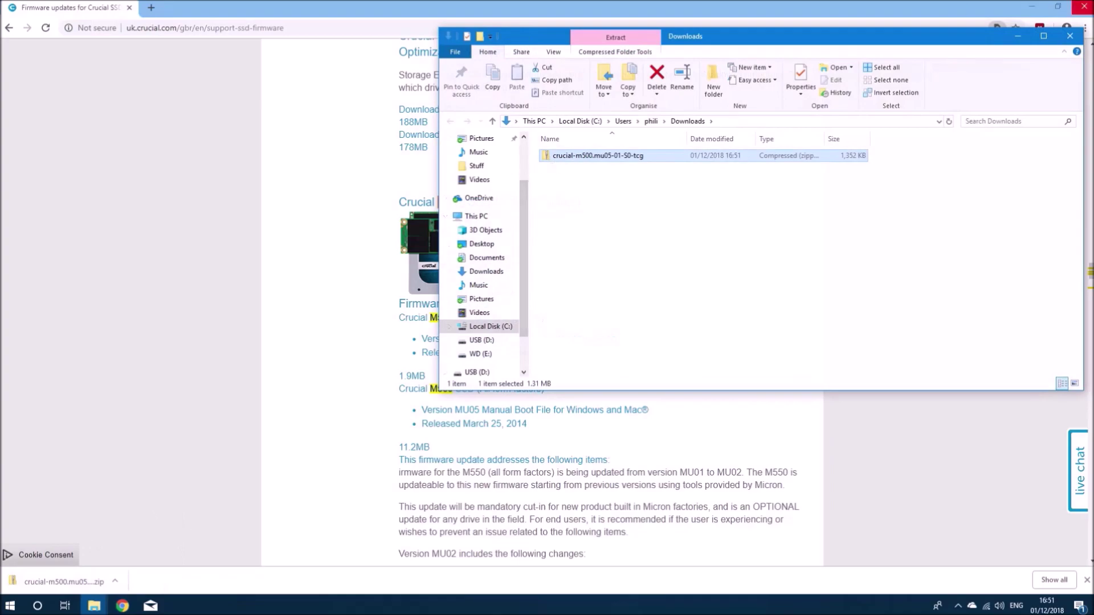
click(1031, 6)
right_click(696, 159)
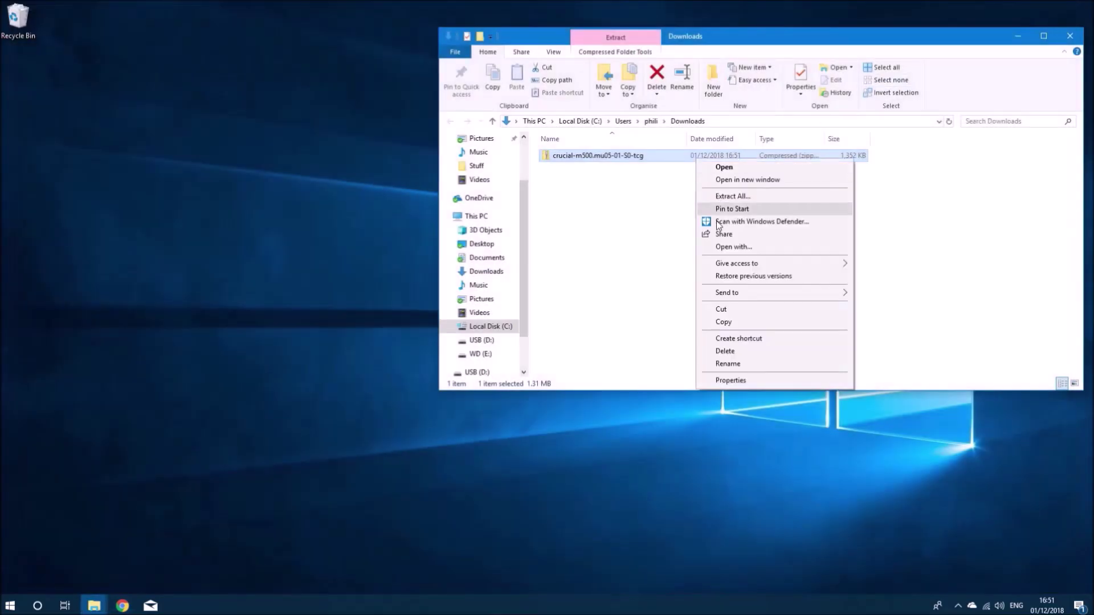
click(736, 196)
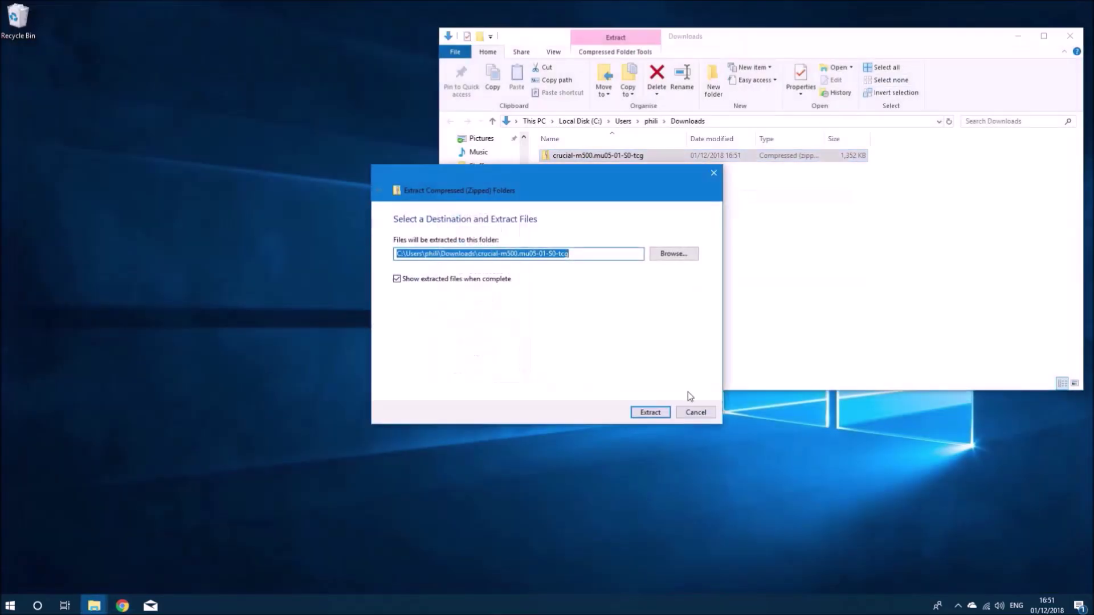
click(650, 410)
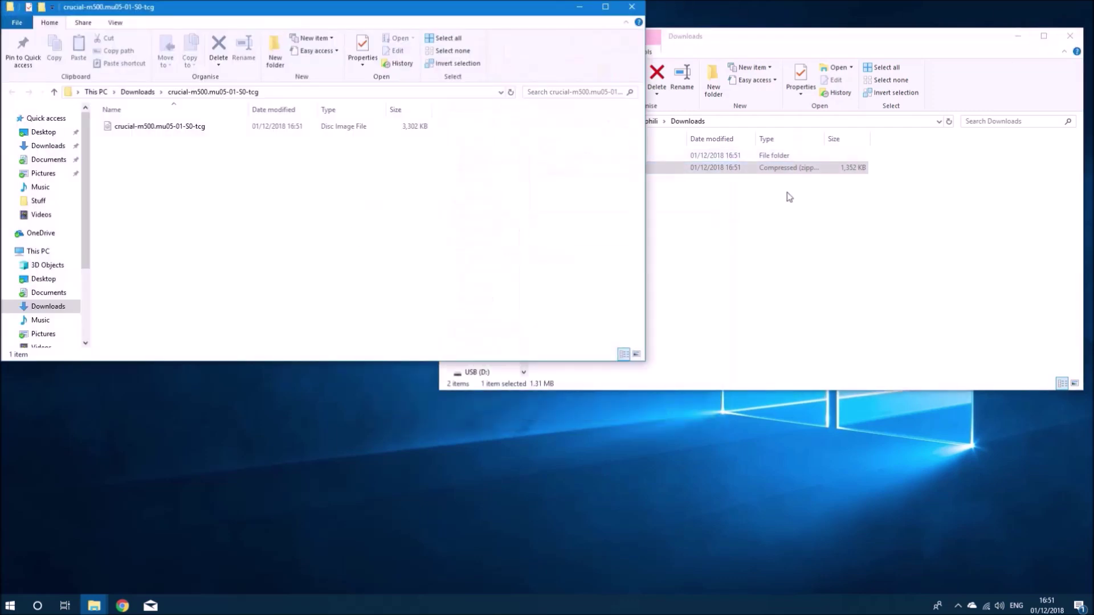
- Search 'rufus', download Rufus 3.3 from rufus.ie, and close Chrome
click(122, 605)
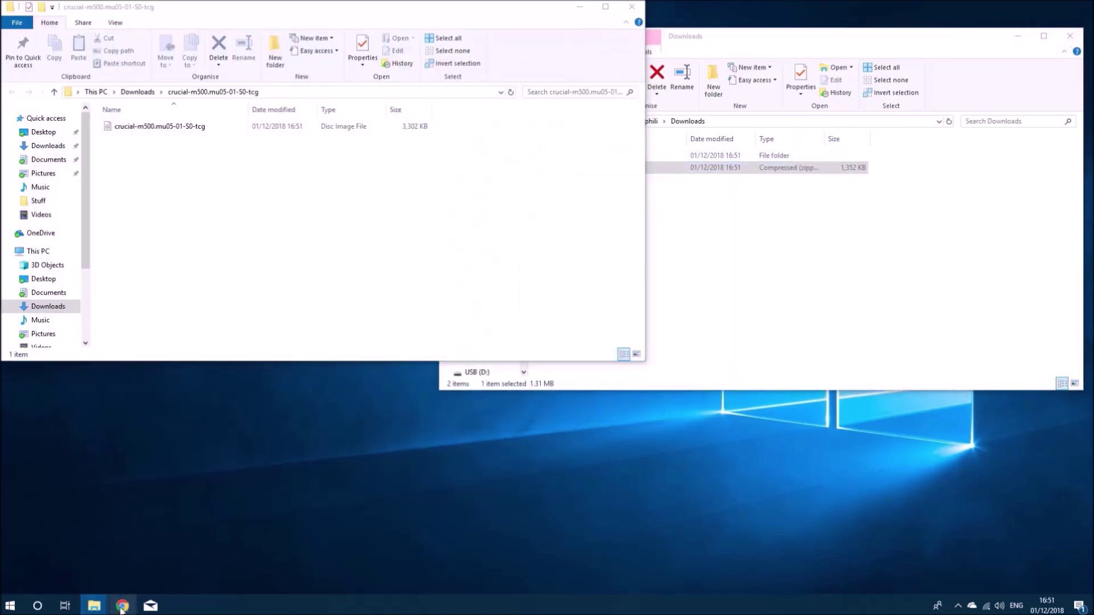
text(rufus)
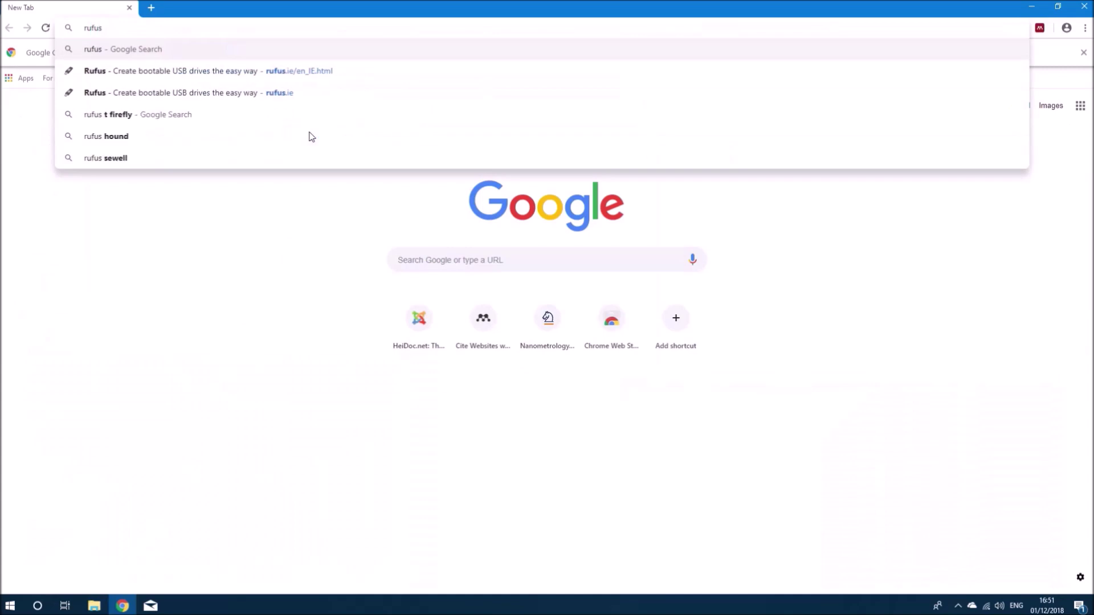
key(Return)
click(155, 309)
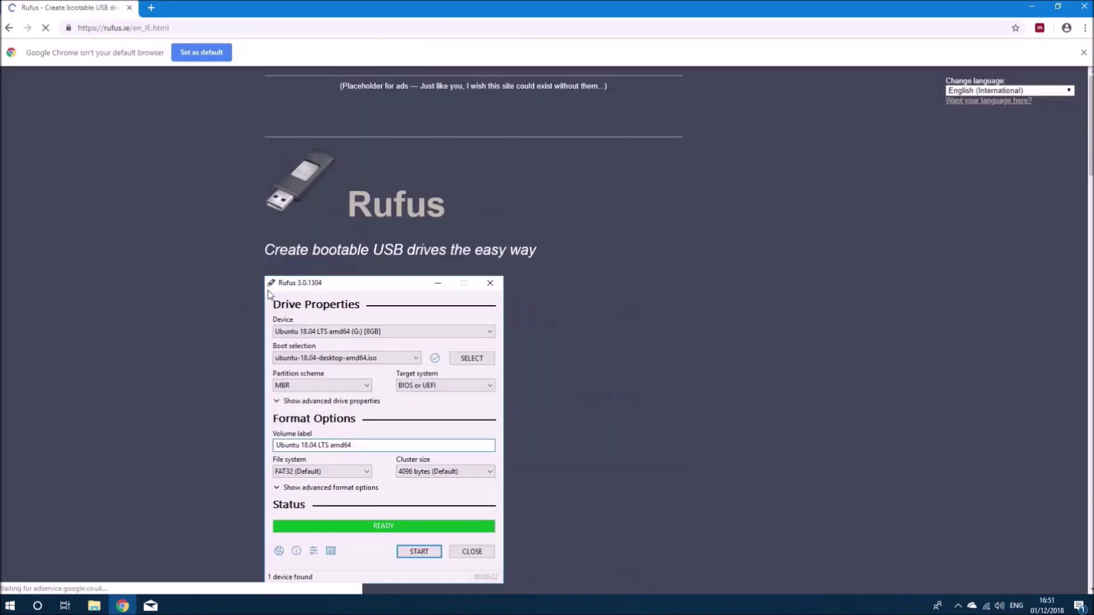
scroll(364, 313, down, 7)
scroll(364, 312, down, 2)
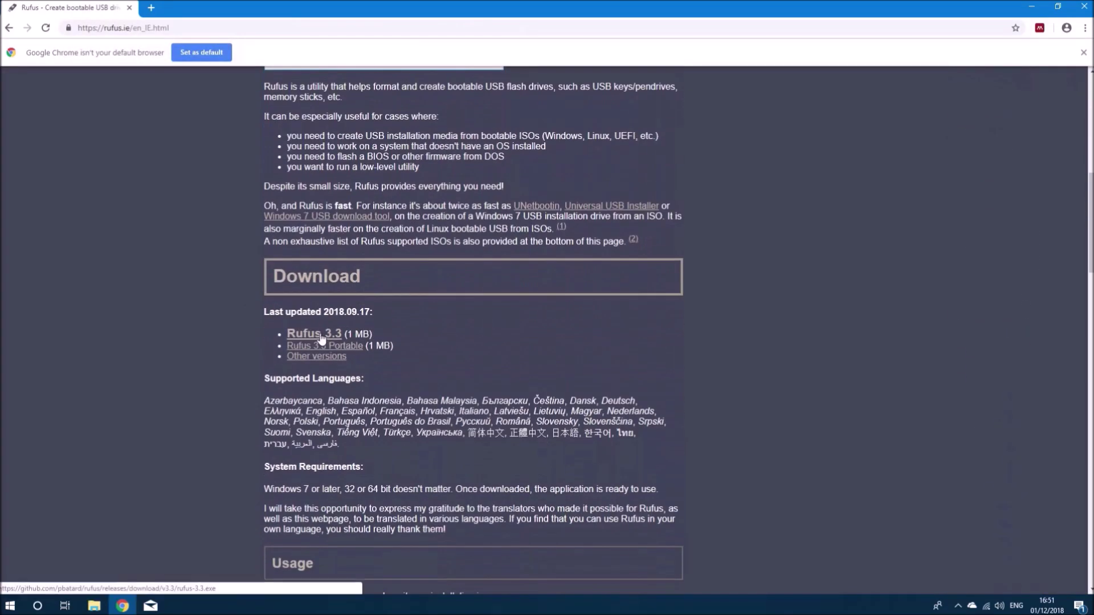
click(321, 336)
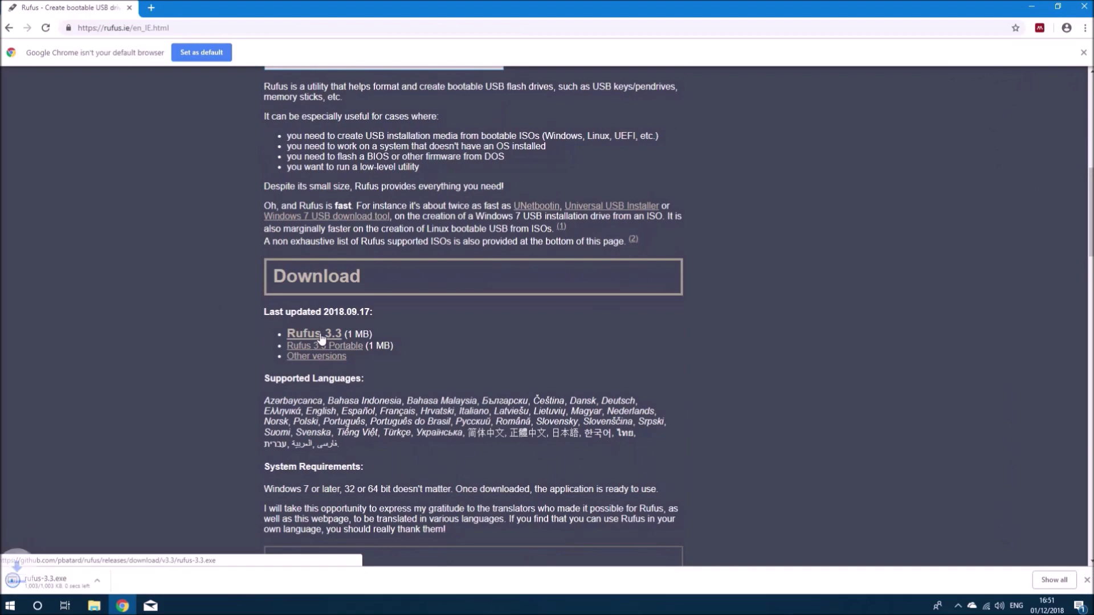
click(1083, 7)
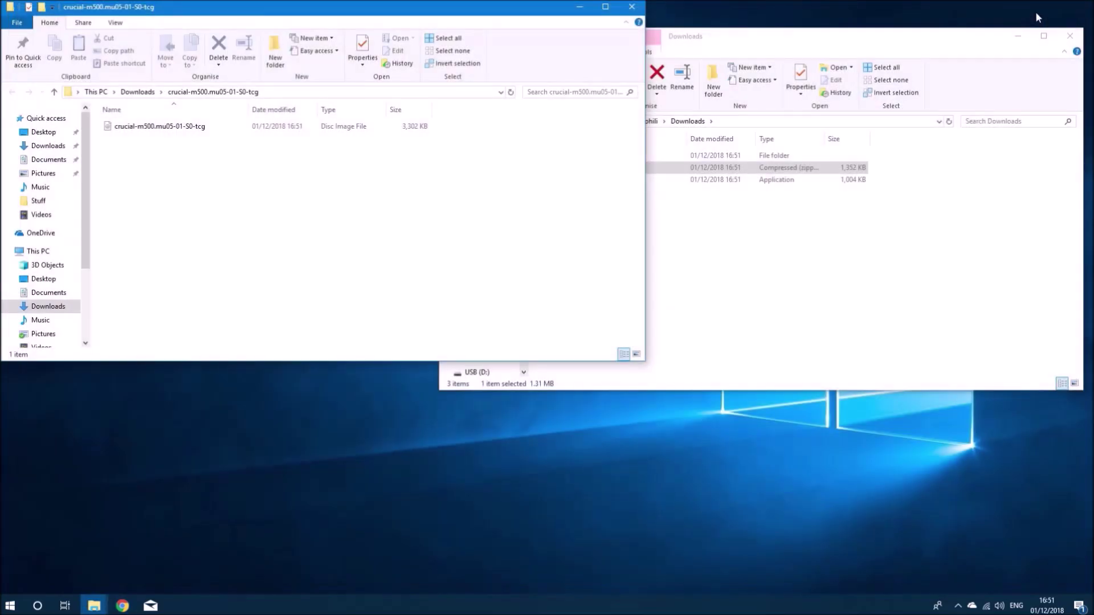
- Launch Rufus 3.3 as admin and select the crucial-m500 disc image as the boot image
double_click(632, 180)
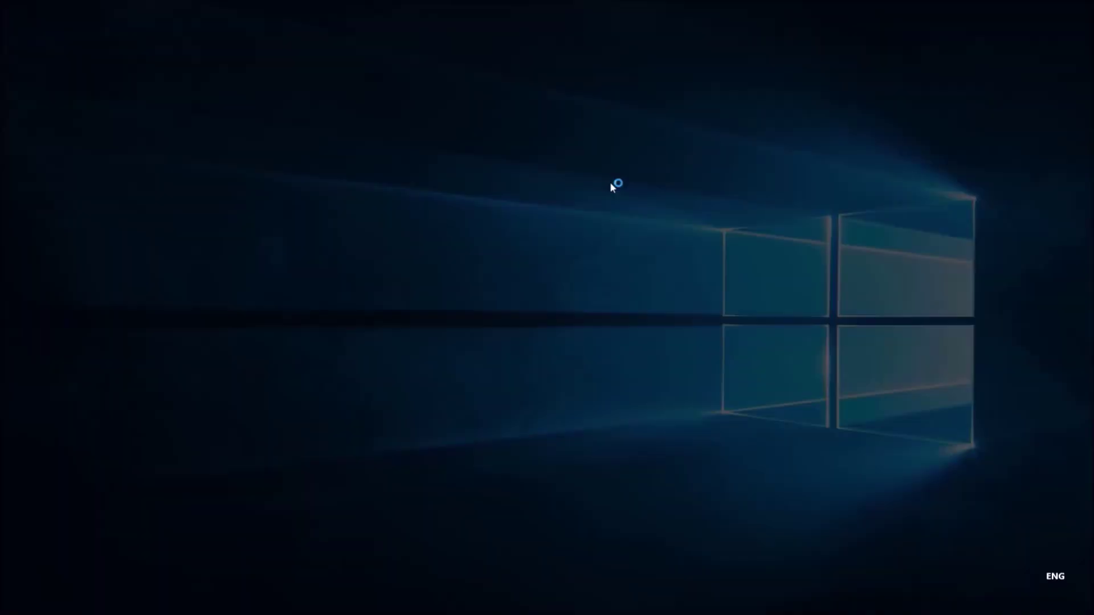
click(521, 379)
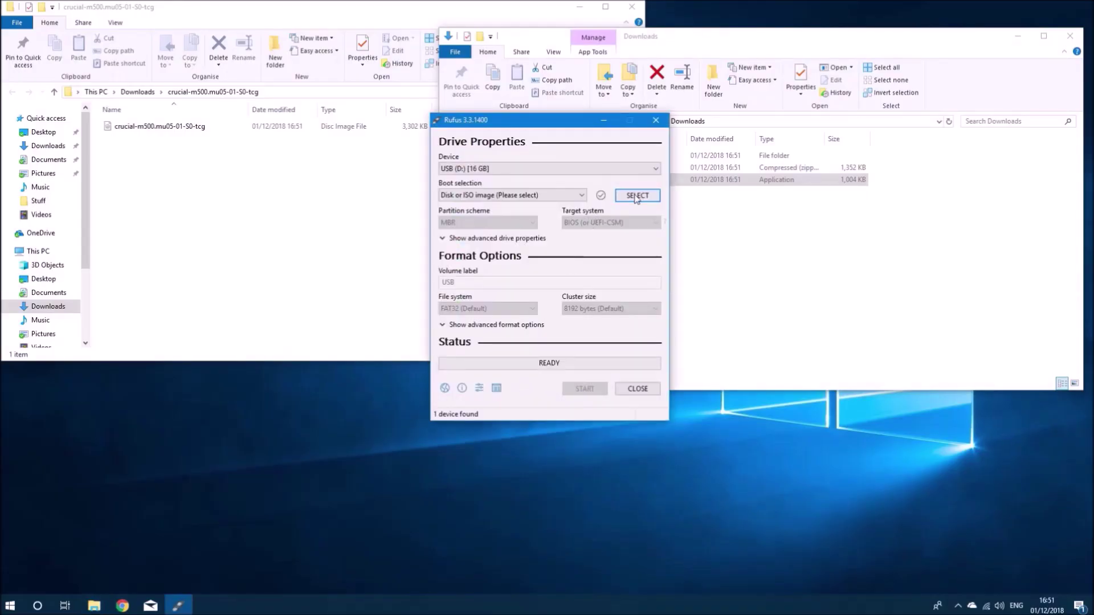
click(637, 195)
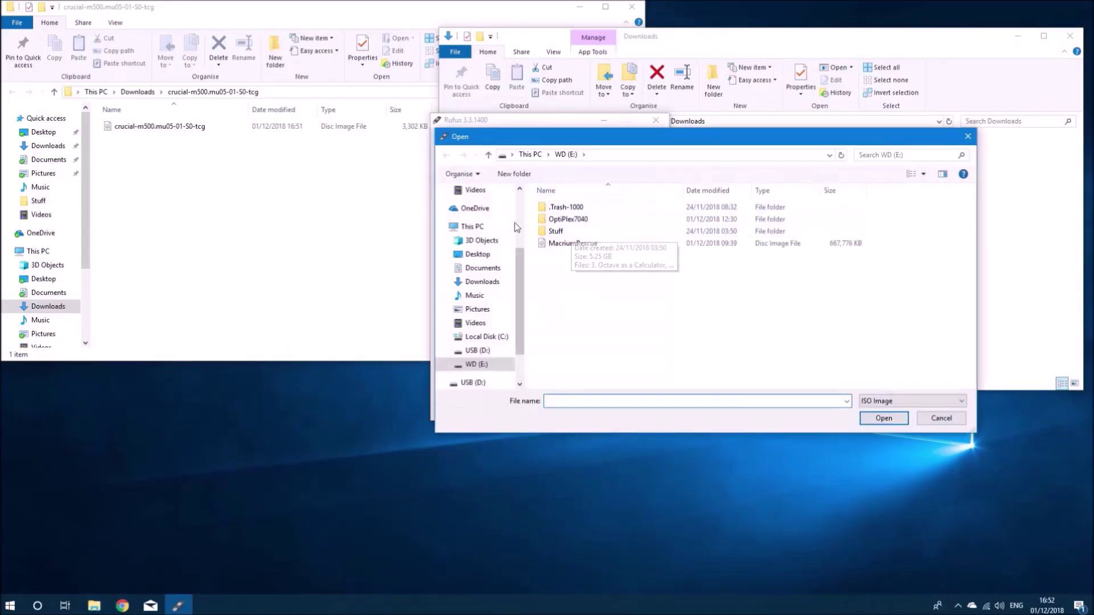
click(482, 281)
double_click(596, 208)
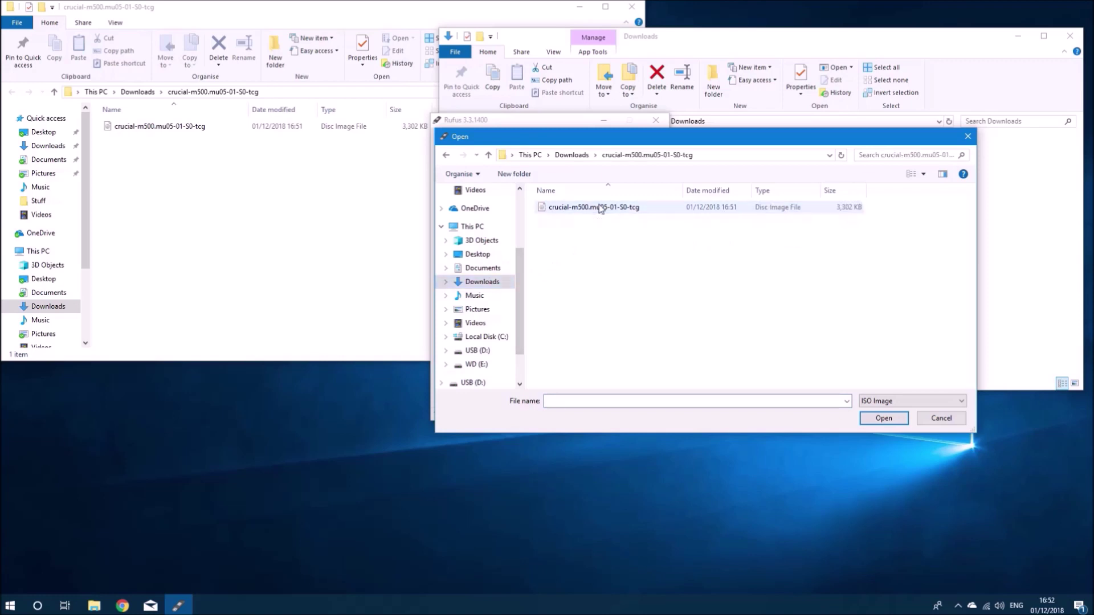
double_click(599, 207)
click(1080, 32)
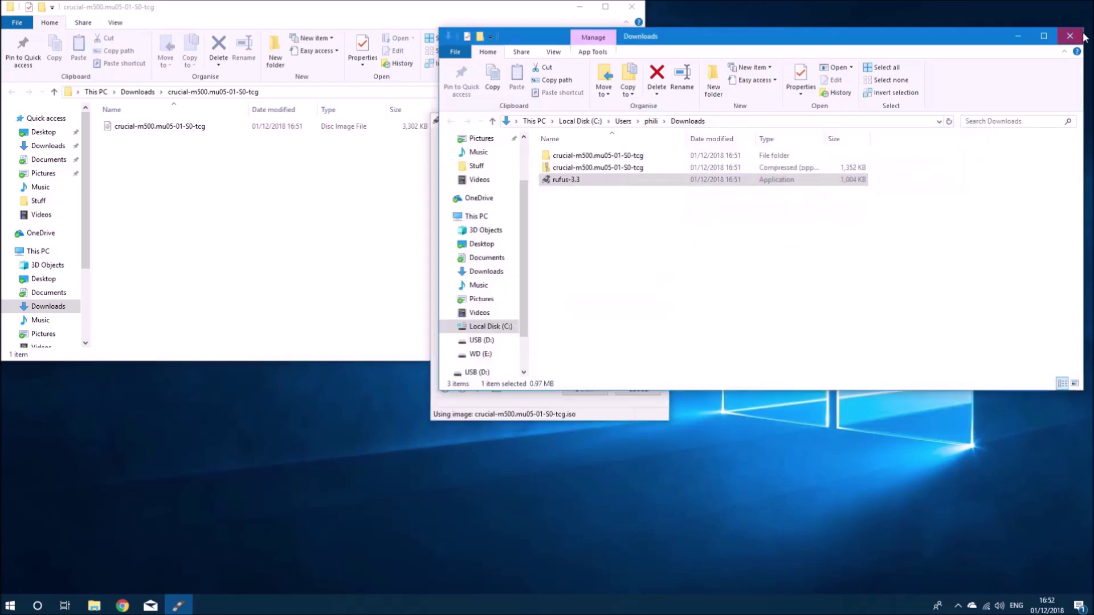
click(631, 7)
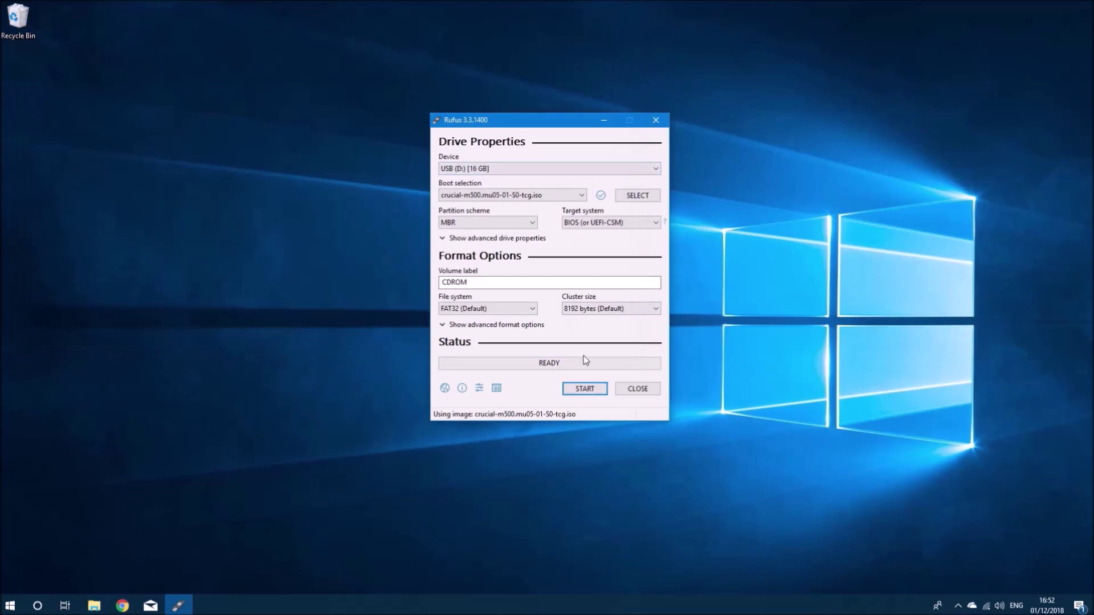
- Write the image with MBR partition scheme, confirm the data-loss warning, close Rufus, and shut down
click(502, 221)
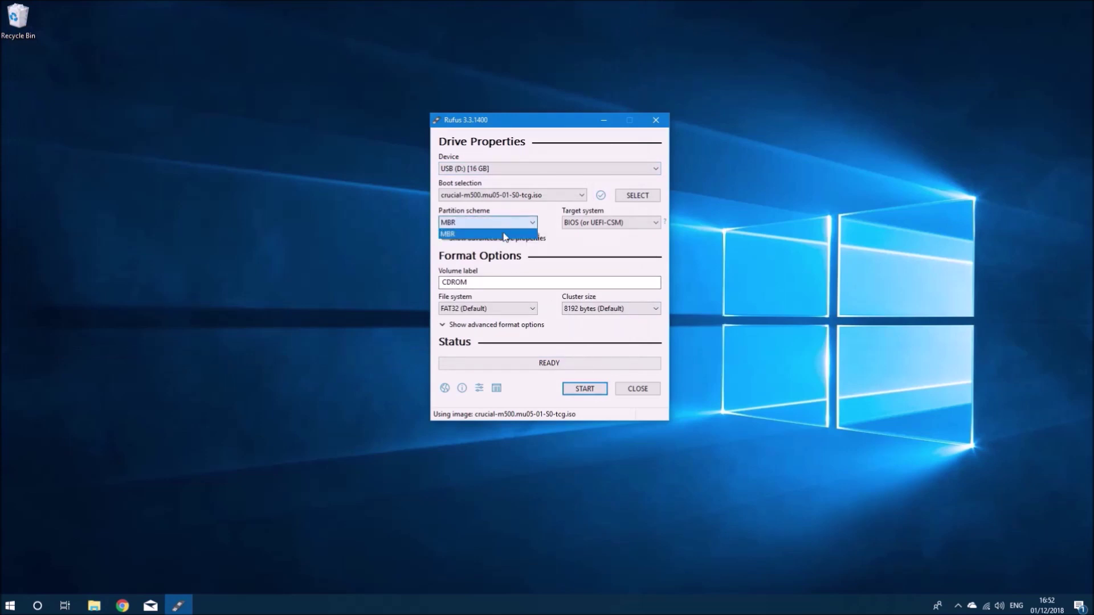
click(582, 254)
click(585, 388)
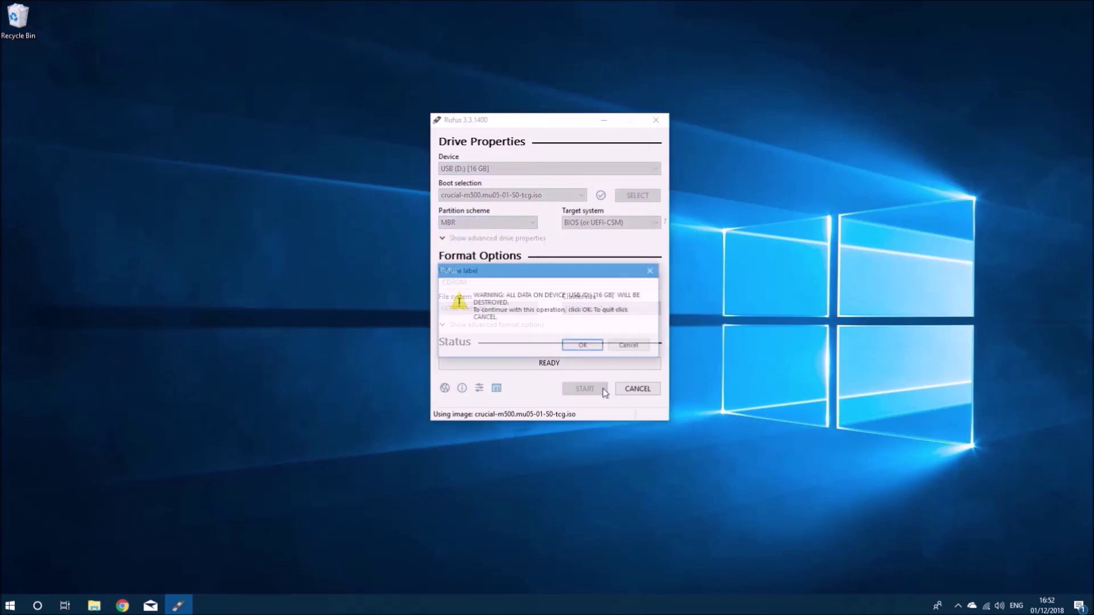
click(583, 345)
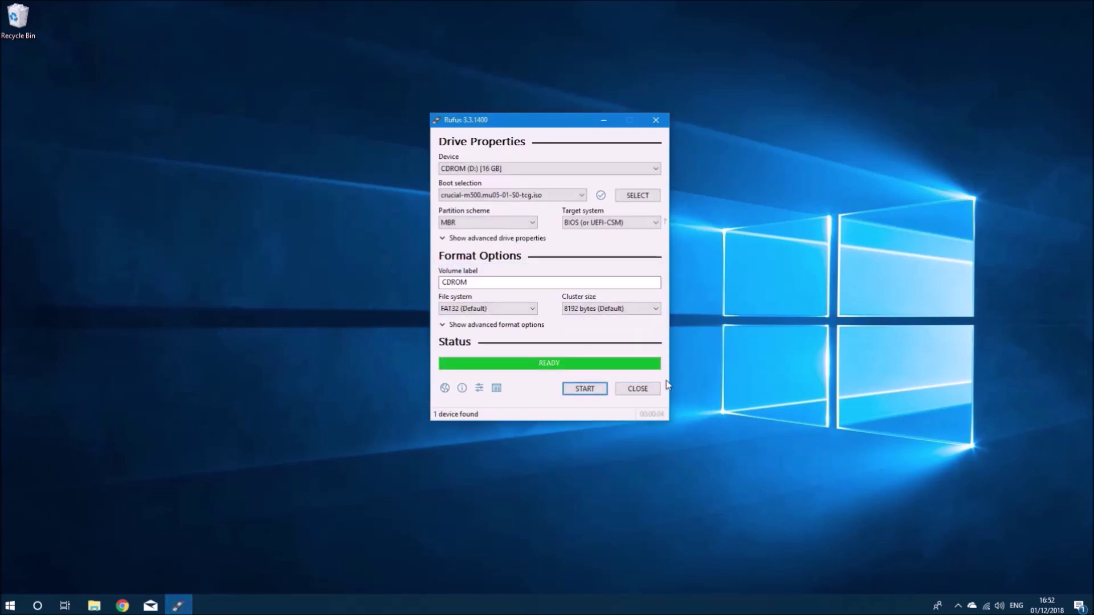
click(654, 388)
right_click(10, 605)
mouse_move(60, 582)
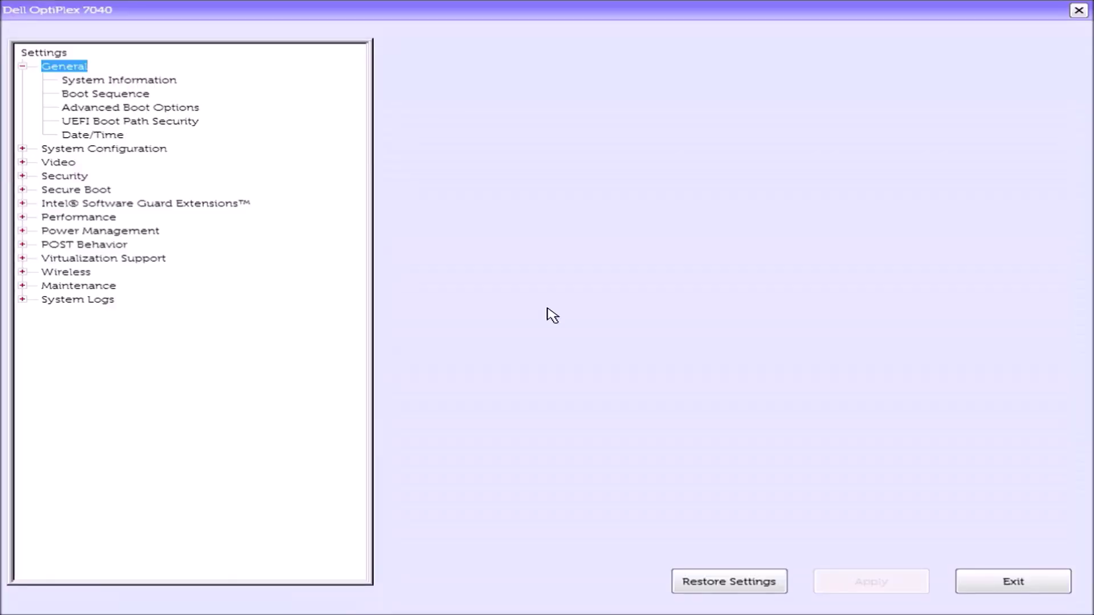
- Set Secure Boot Enable to Disabled and accept the reduced-security warning
key(Down)
key(Down)
key(Down)
key(Down)
key(Down)
key(Down)
key(Down)
key(Down)
key(Down)
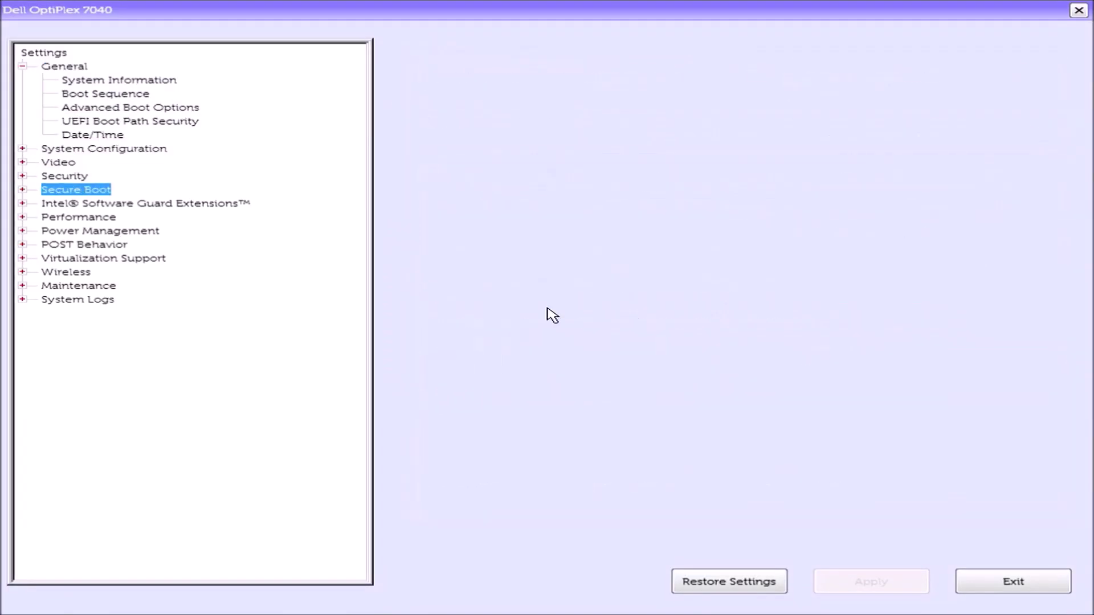
key(Right)
key(Down)
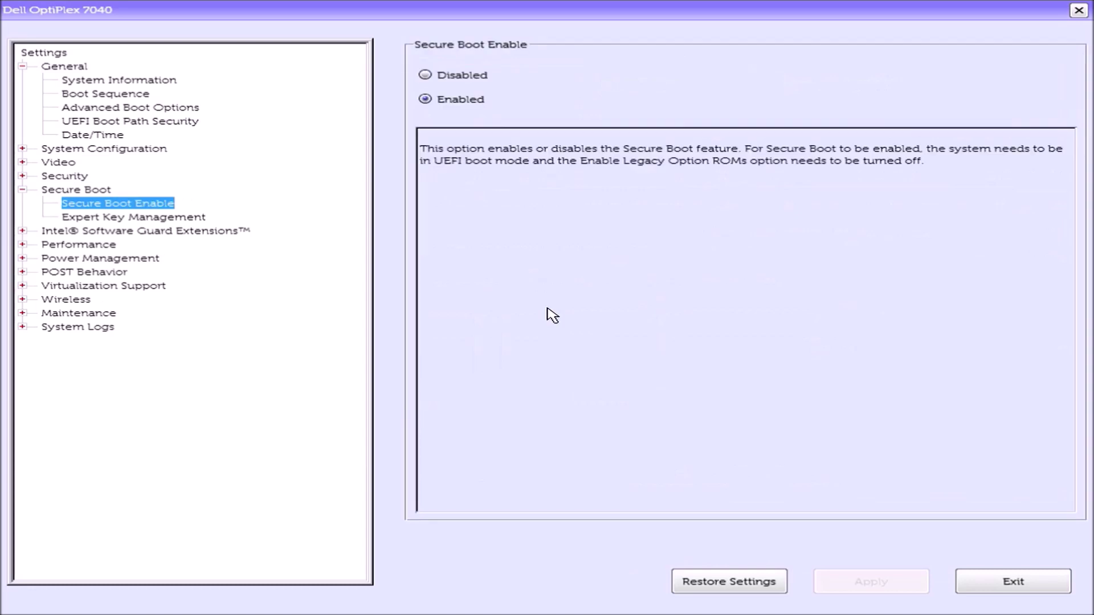
click(474, 80)
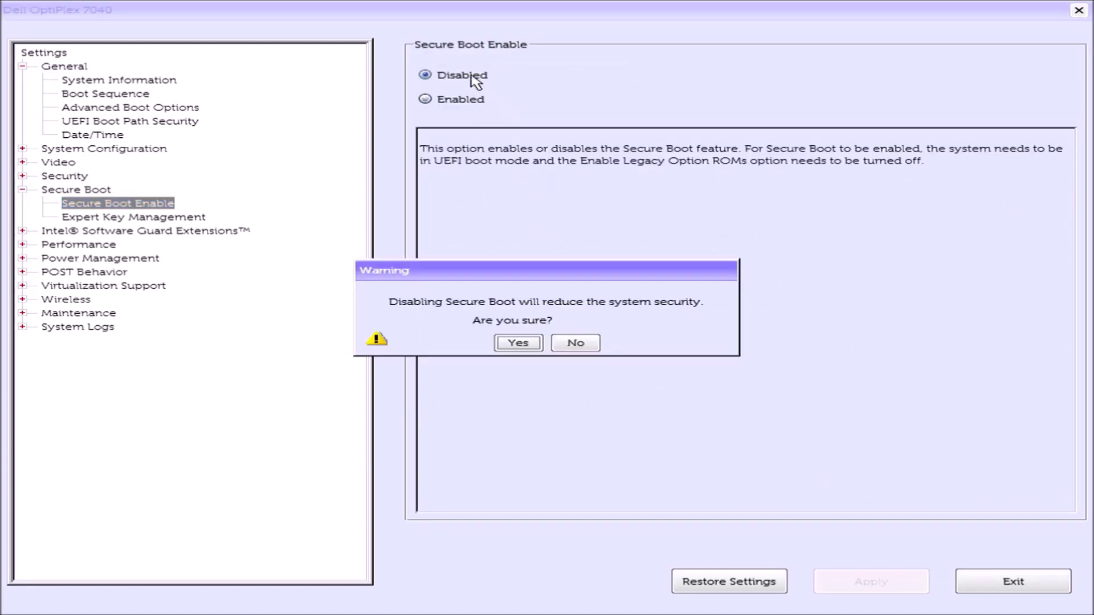
click(512, 342)
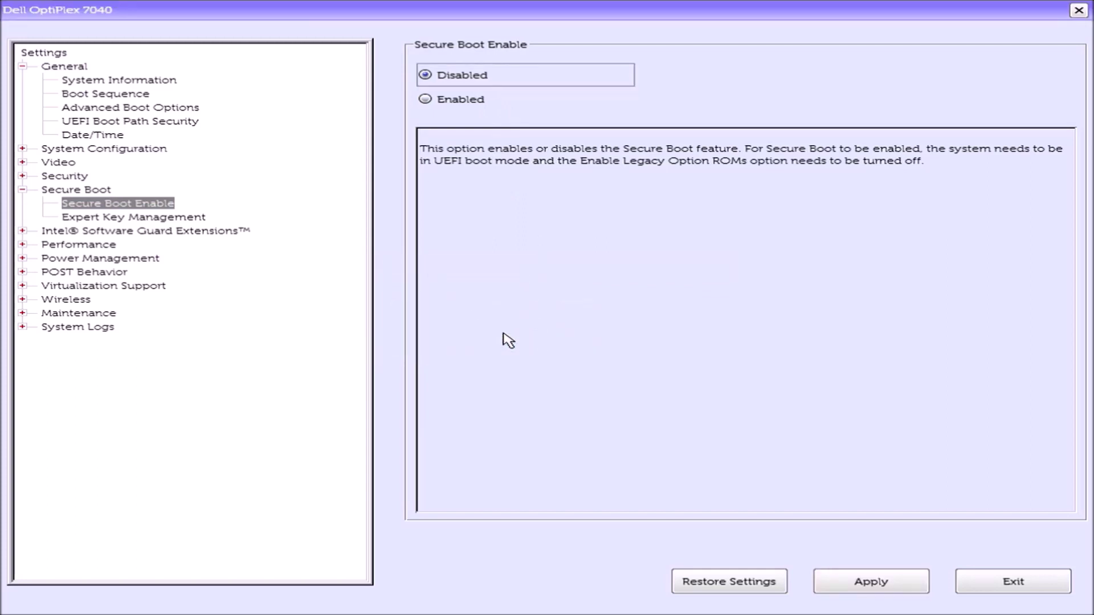
click(164, 111)
- Tick Enable Legacy Option ROMs in Advanced Boot Options and apply it with OK
click(452, 73)
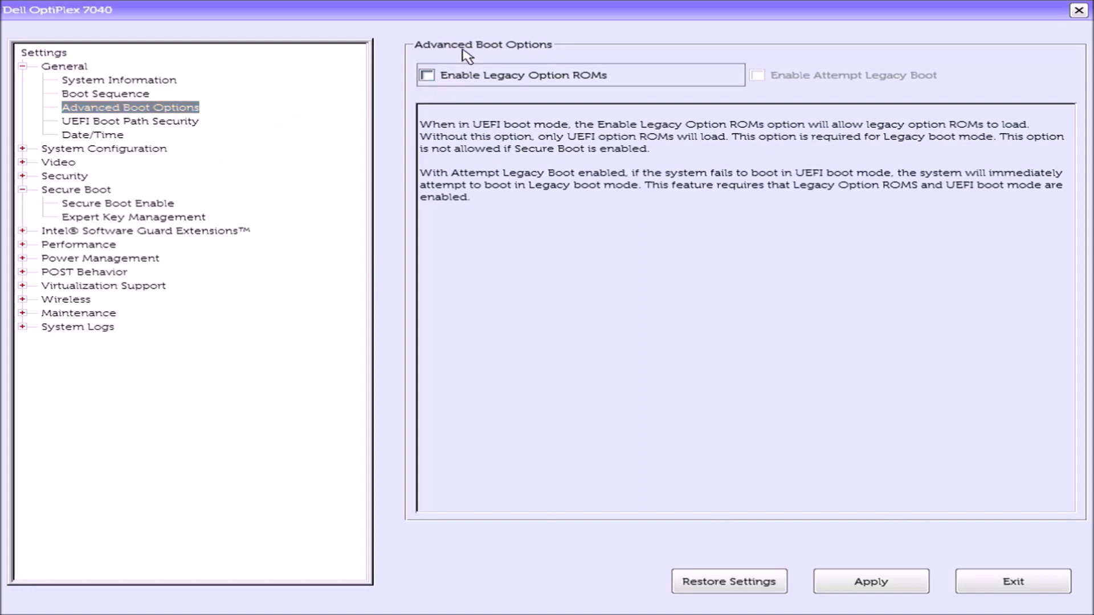
click(428, 75)
click(880, 585)
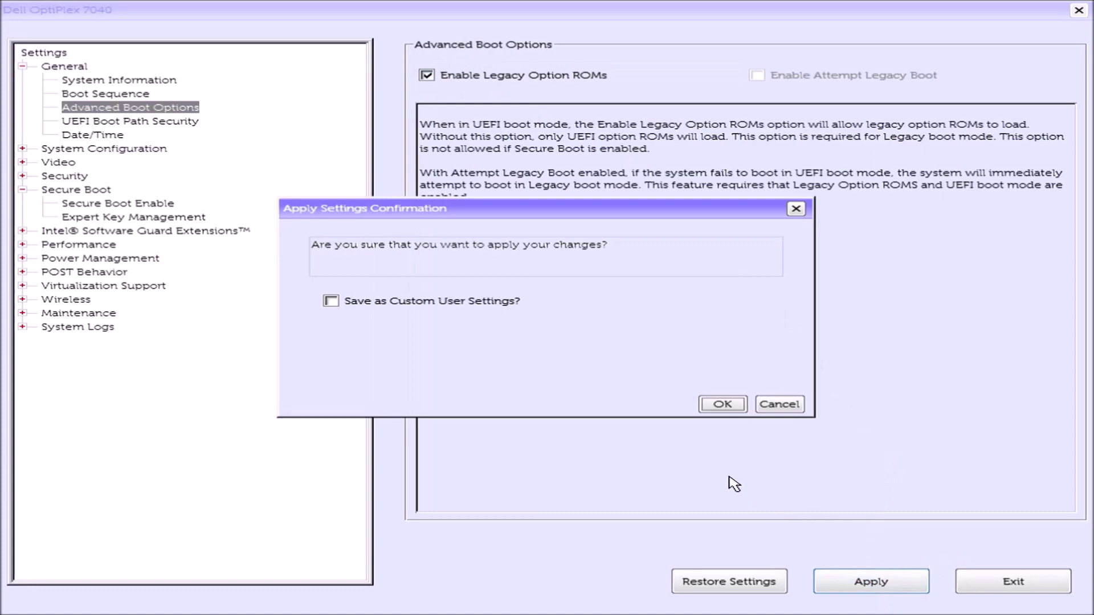
click(721, 404)
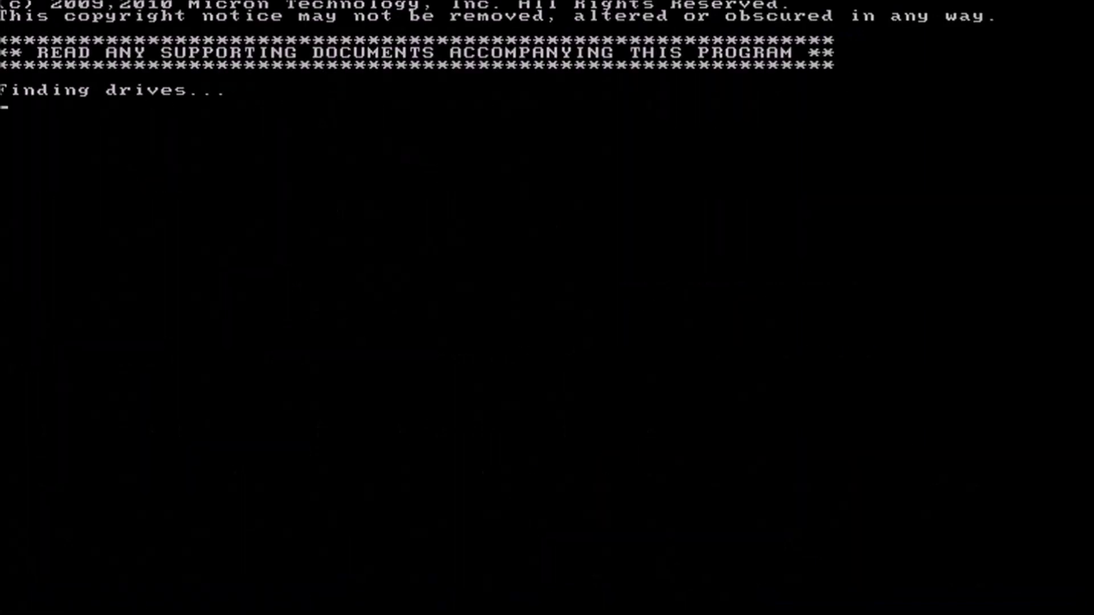
- Answer 'yes' at the Micron utility's prompt to flash the drive to MU05
text(yes)
key(Return)
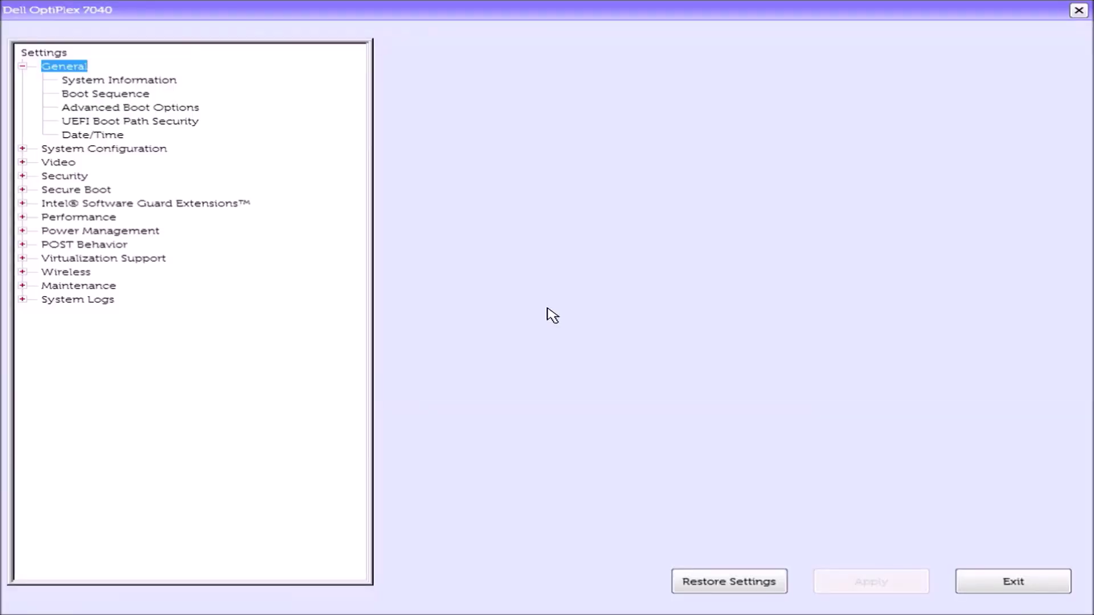
- Untick Enable Legacy Option ROMs, set Secure Boot Enable to Enabled, and apply with OK
key(Down)
key(Down)
key(Down)
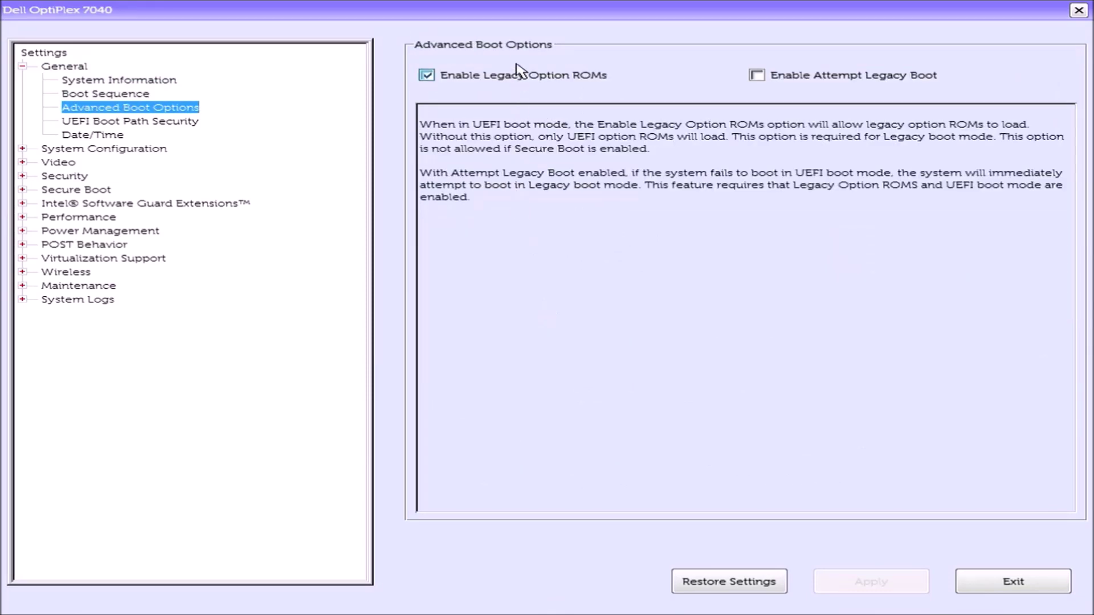
click(485, 89)
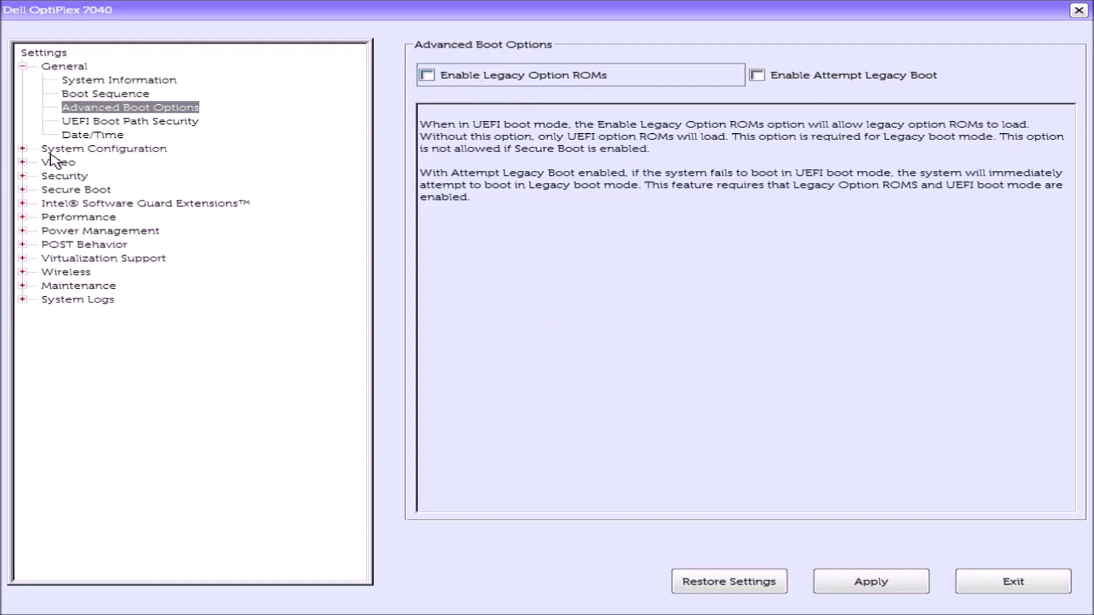
click(84, 194)
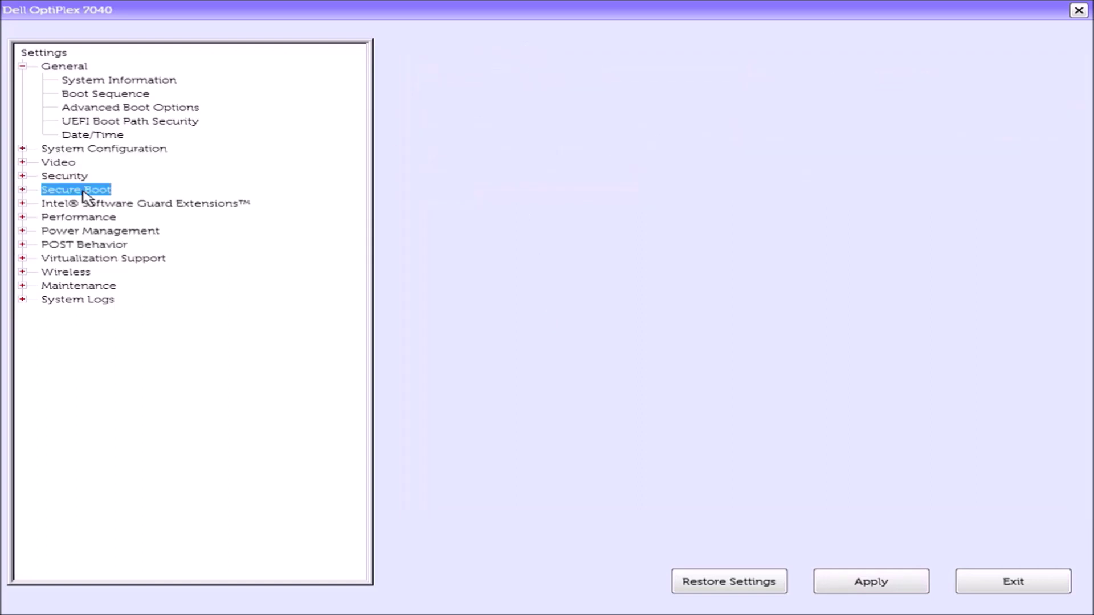
click(23, 189)
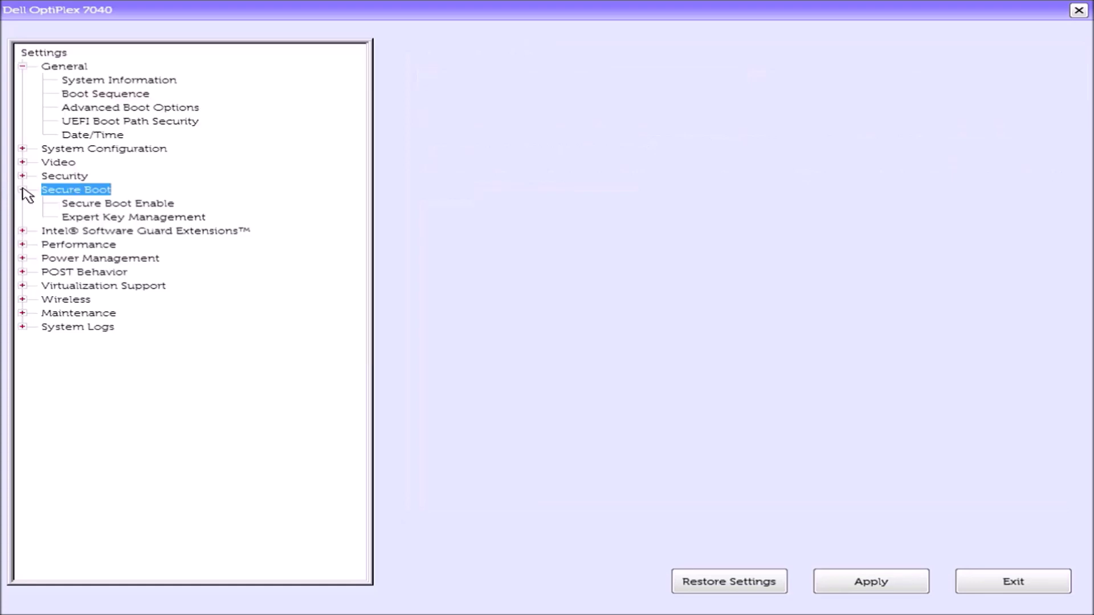
click(119, 204)
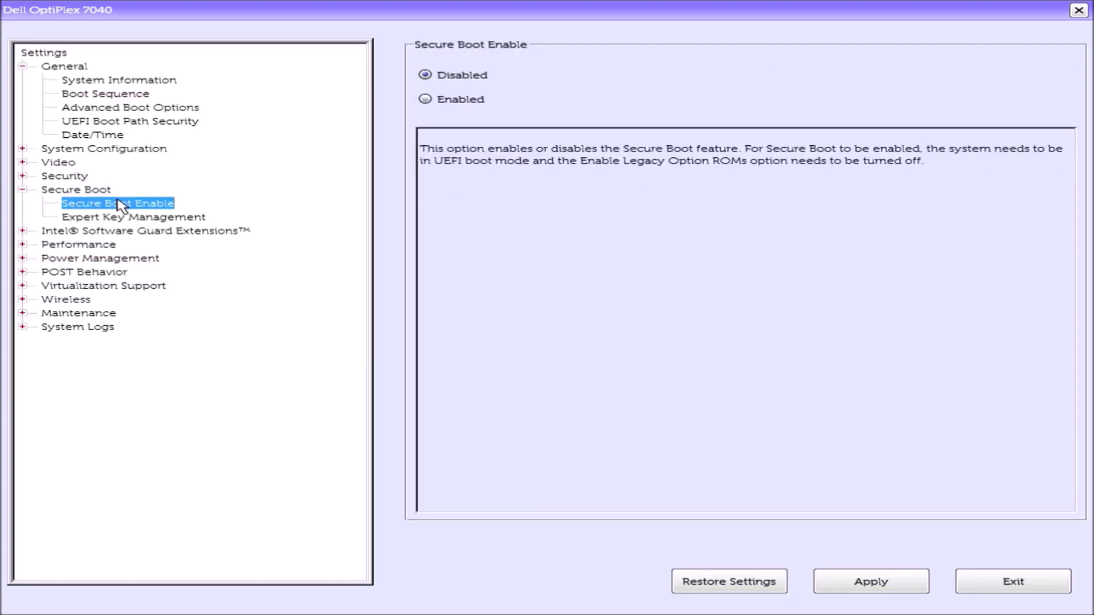
click(424, 99)
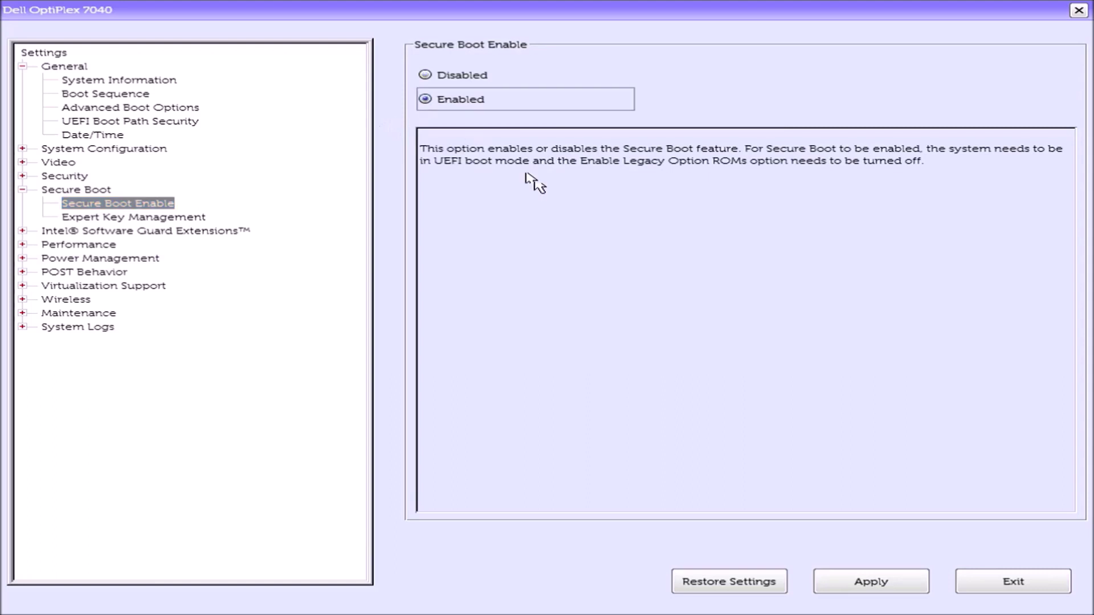
click(904, 576)
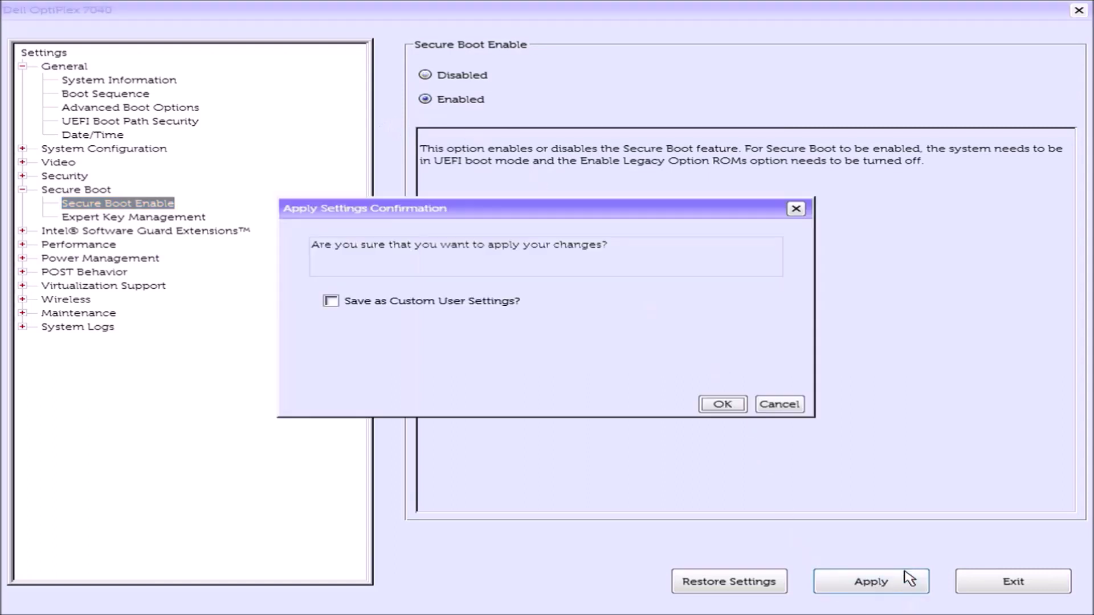
click(723, 403)
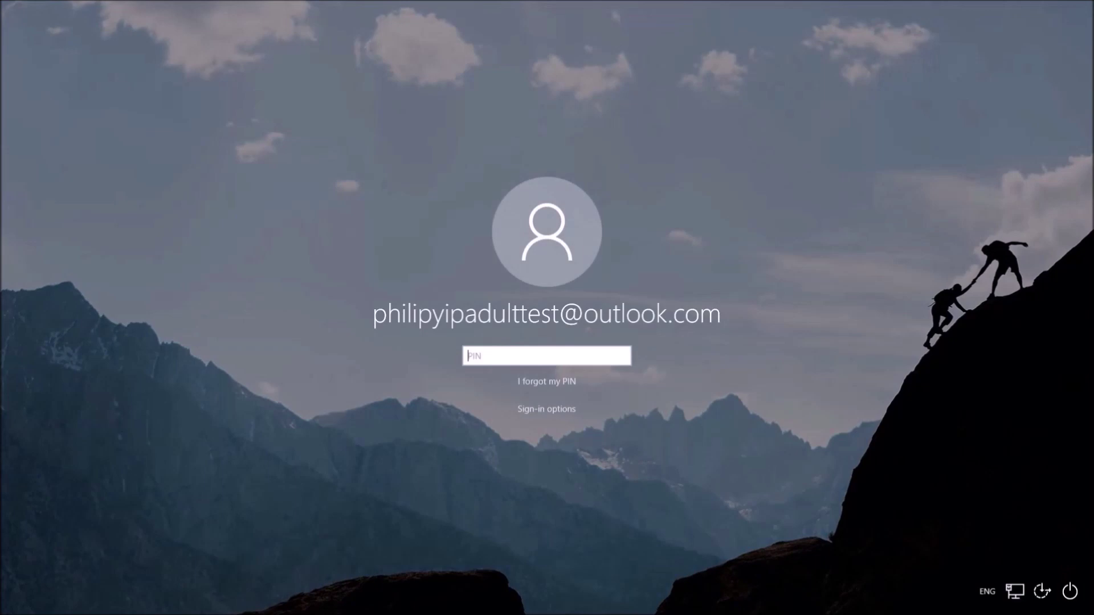
- Enter the account PIN to sign in, then open the Win+X menu from Start
text(1234)
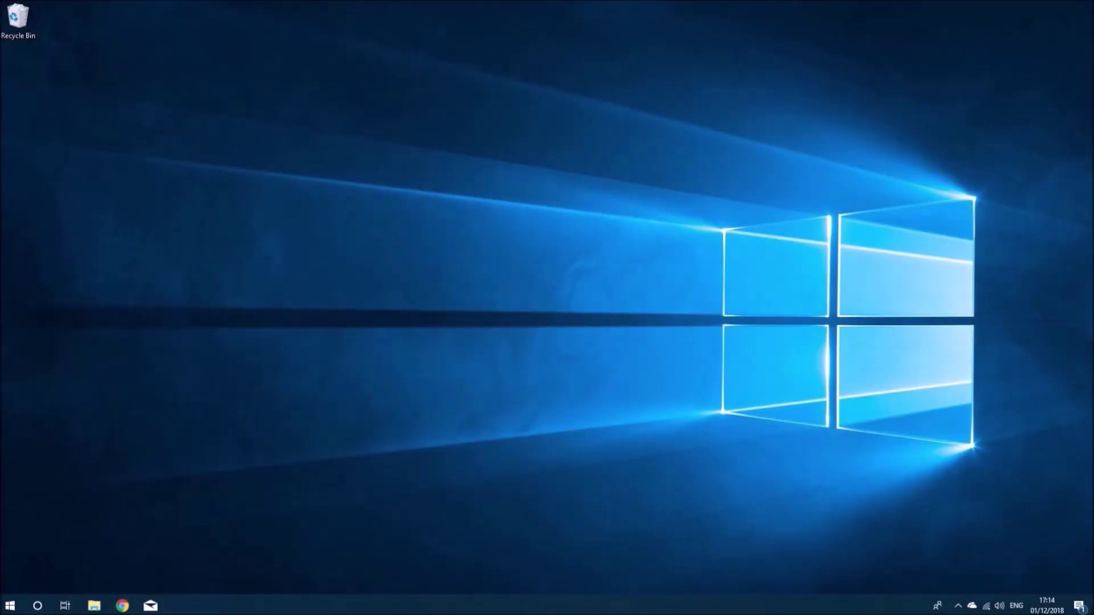
right_click(10, 605)
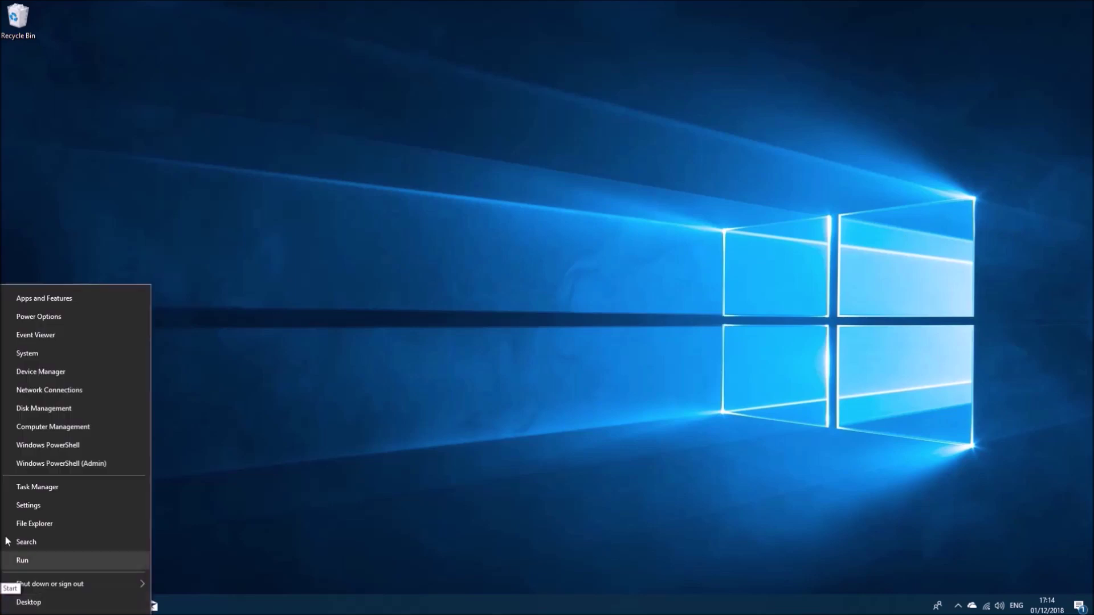
- Open Crucial_CT240M500SSD1's properties and display its Hardware IDs showing revision MU05
click(69, 376)
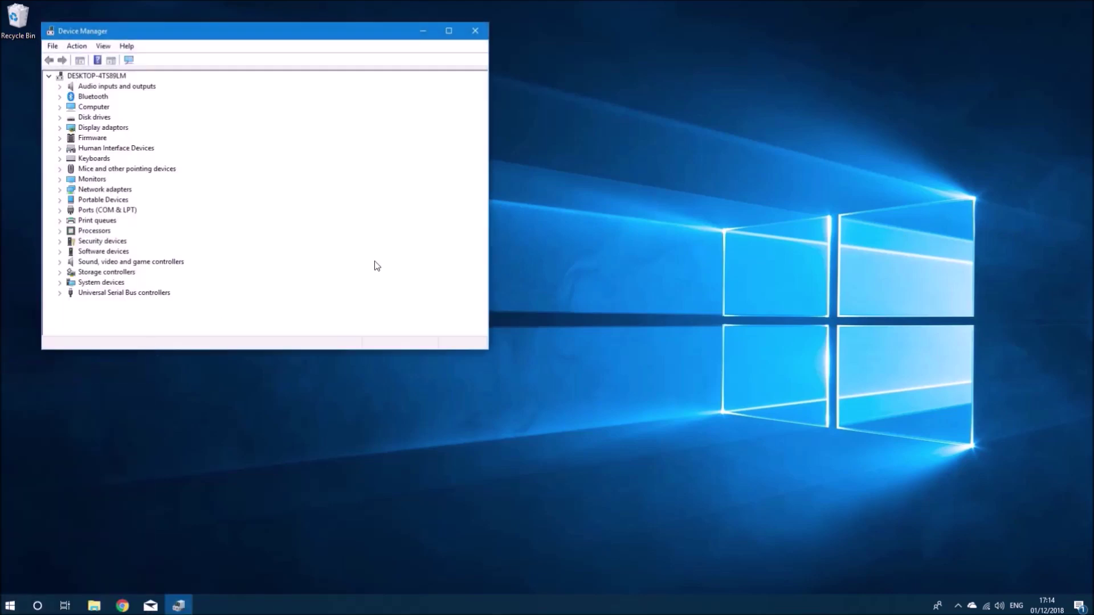
click(448, 31)
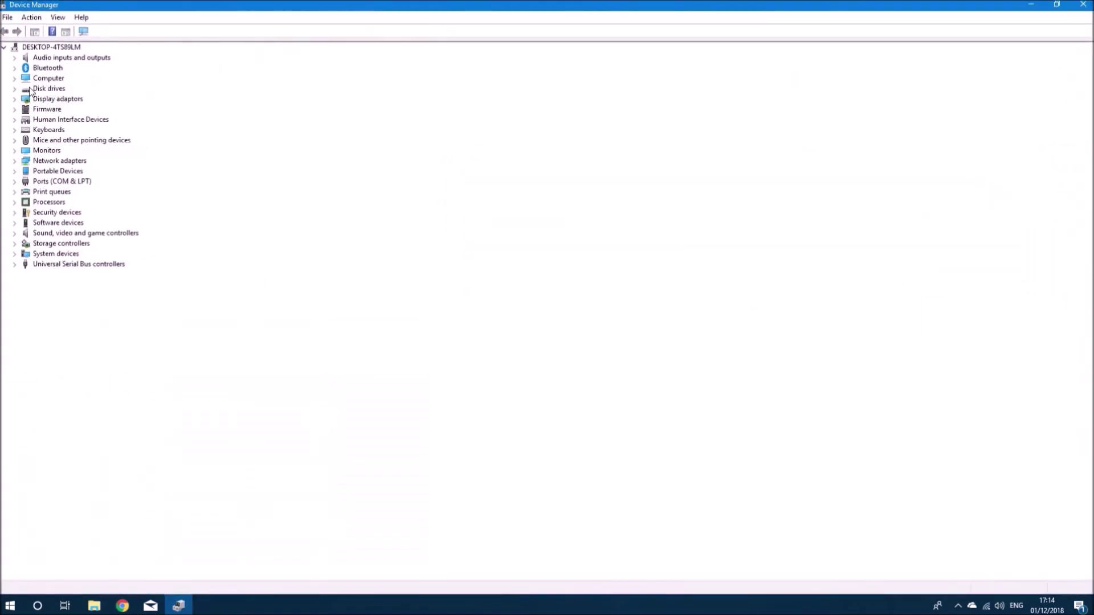
click(15, 89)
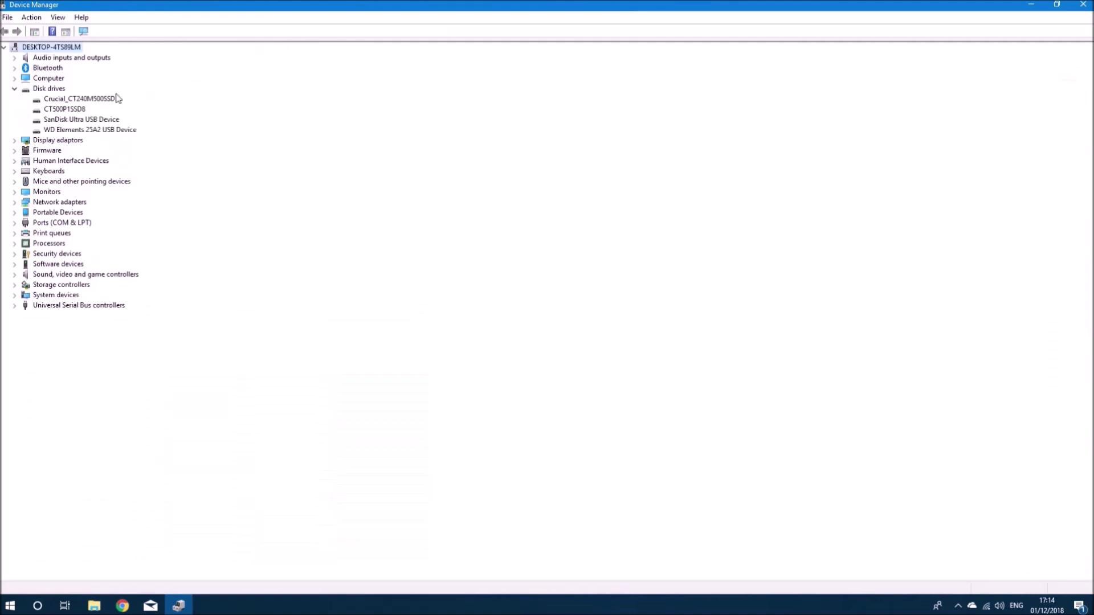
right_click(117, 100)
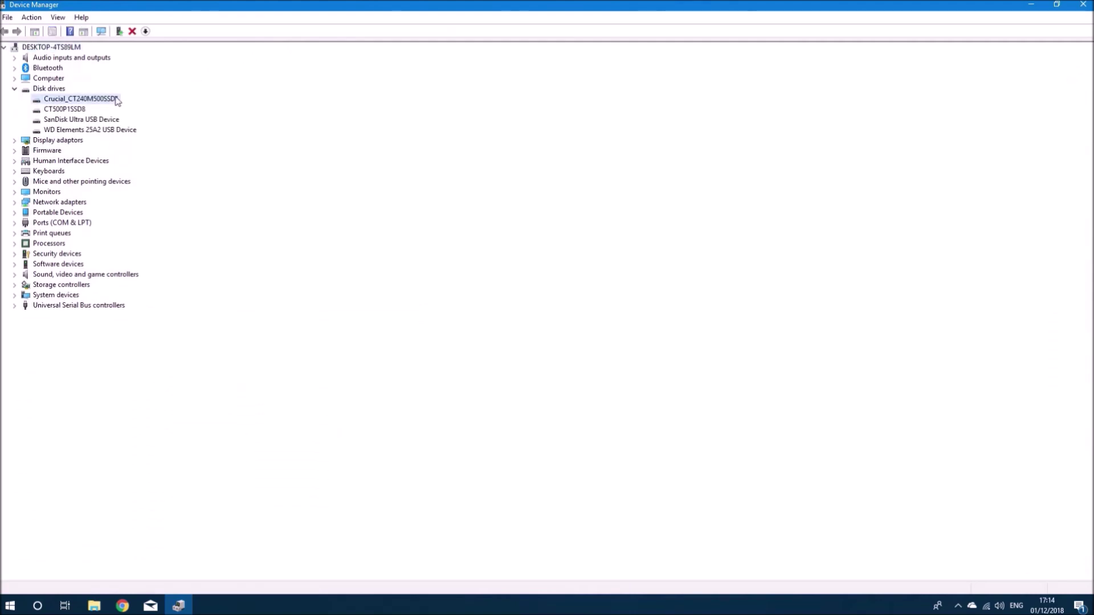
click(154, 164)
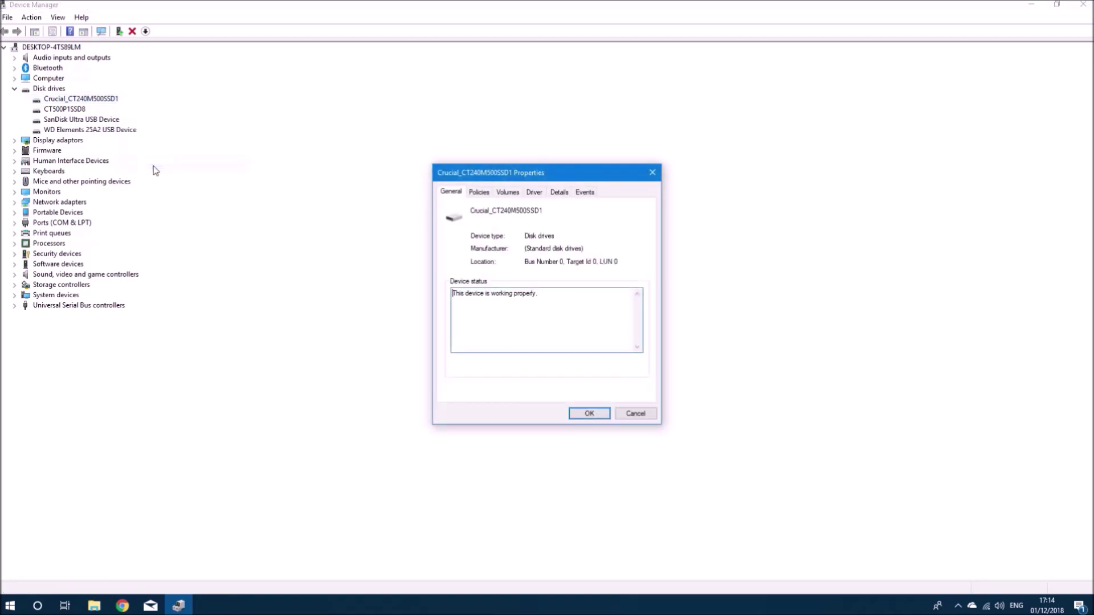
click(557, 194)
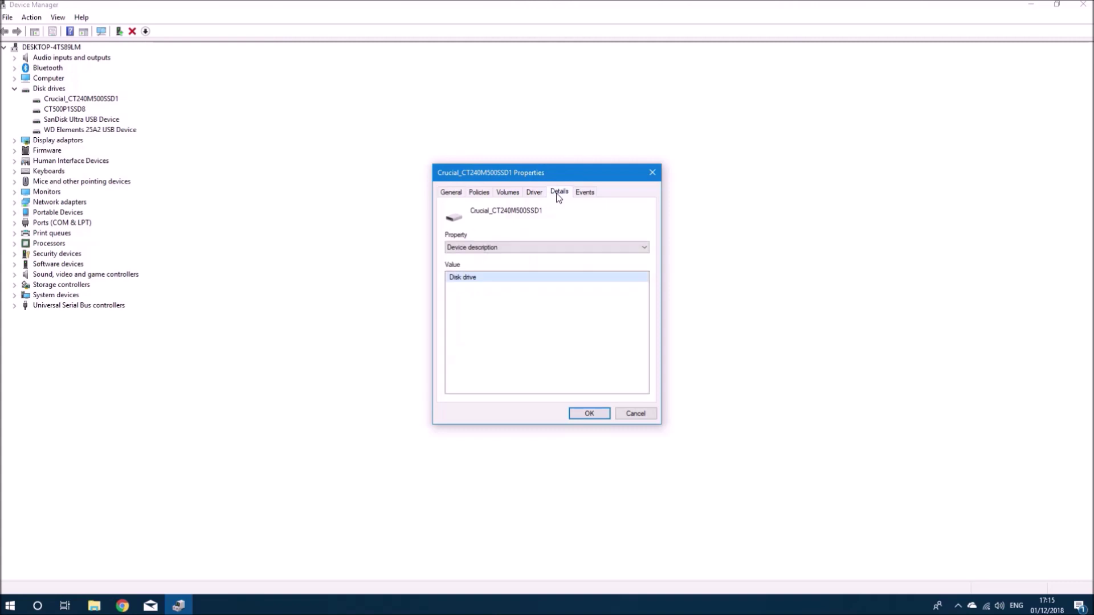
click(551, 246)
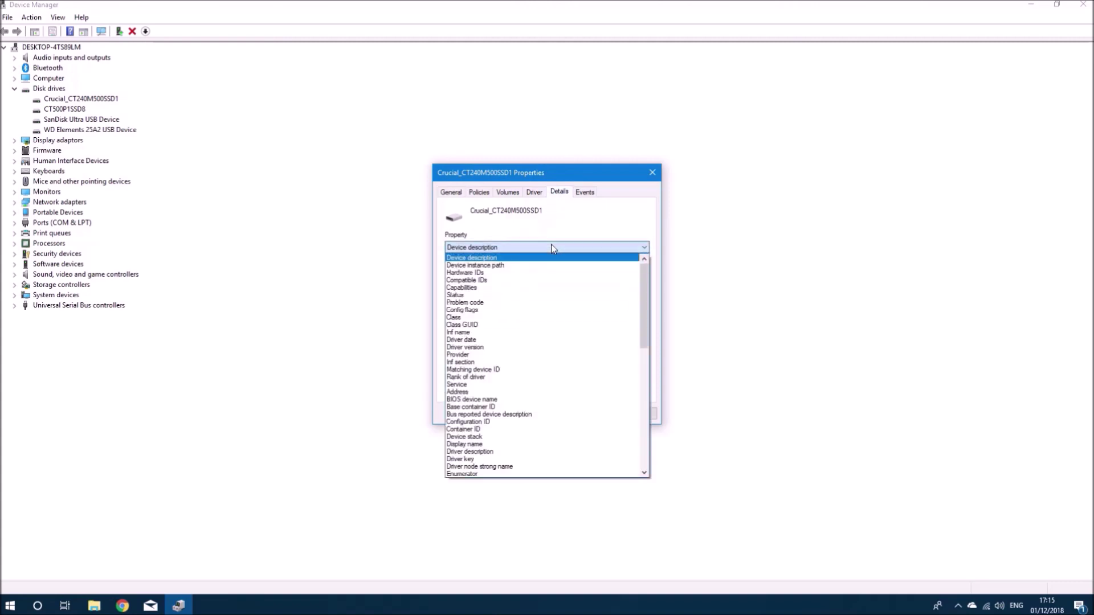
click(547, 274)
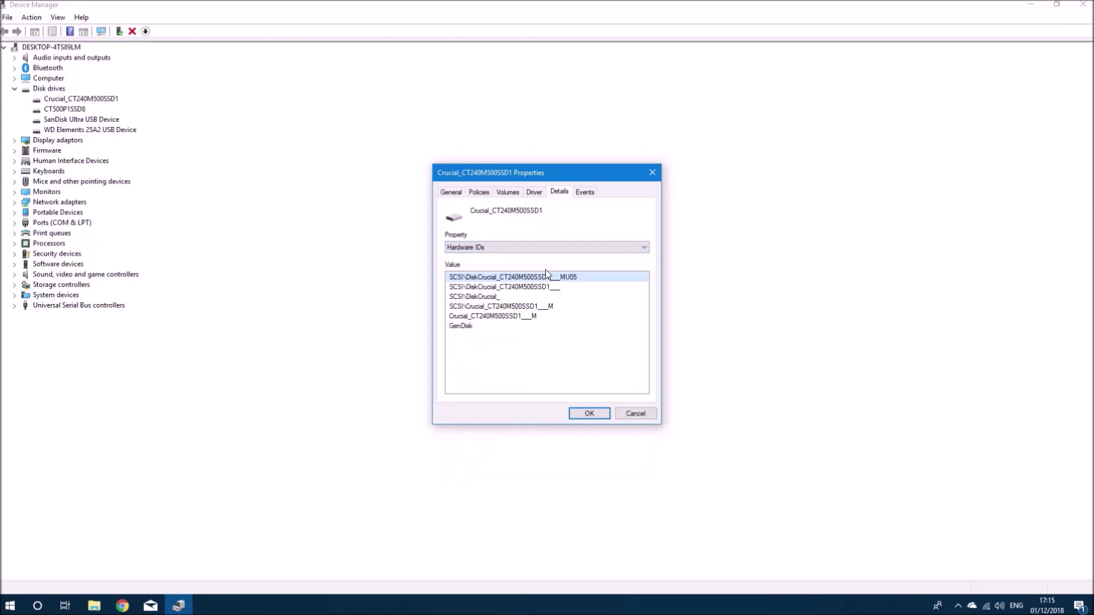